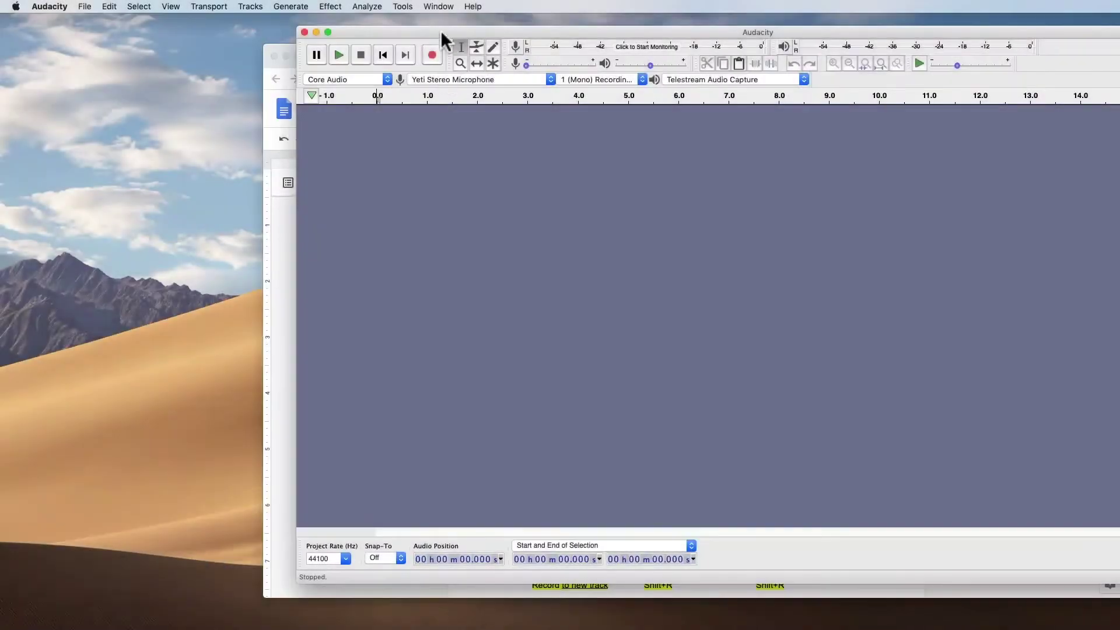
pyautogui.moveTo(441, 33)
pyautogui.mouseDown()
pyautogui.moveTo(380, 33)
pyautogui.moveTo(445, 33)
pyautogui.moveTo(432, 32)
pyautogui.mouseUp()
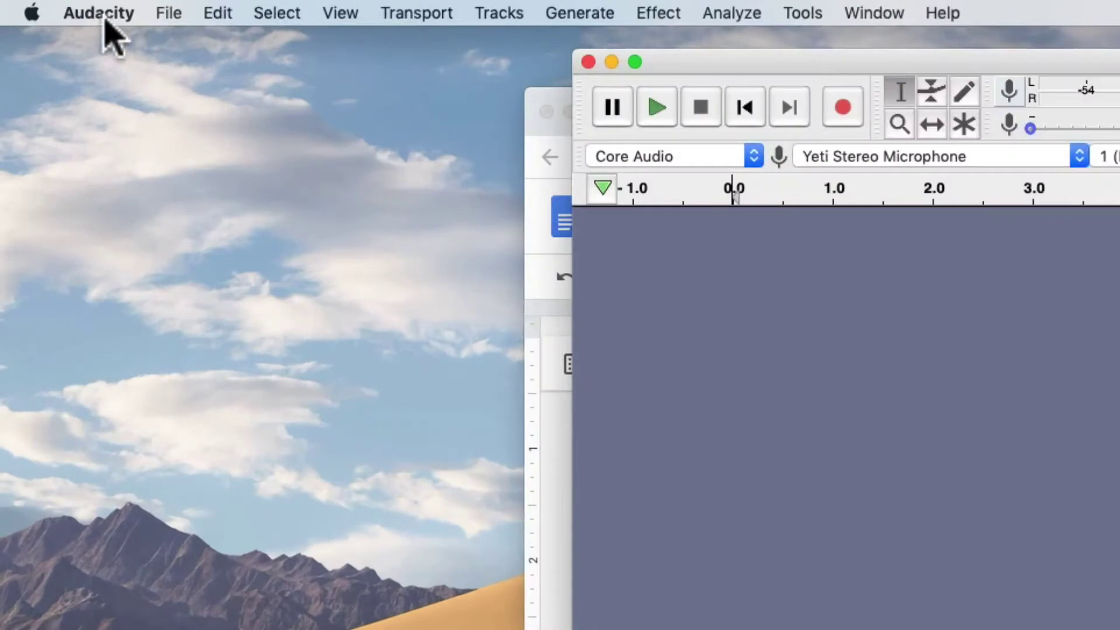
pyautogui.click(100, 14)
pyautogui.moveTo(157, 14)
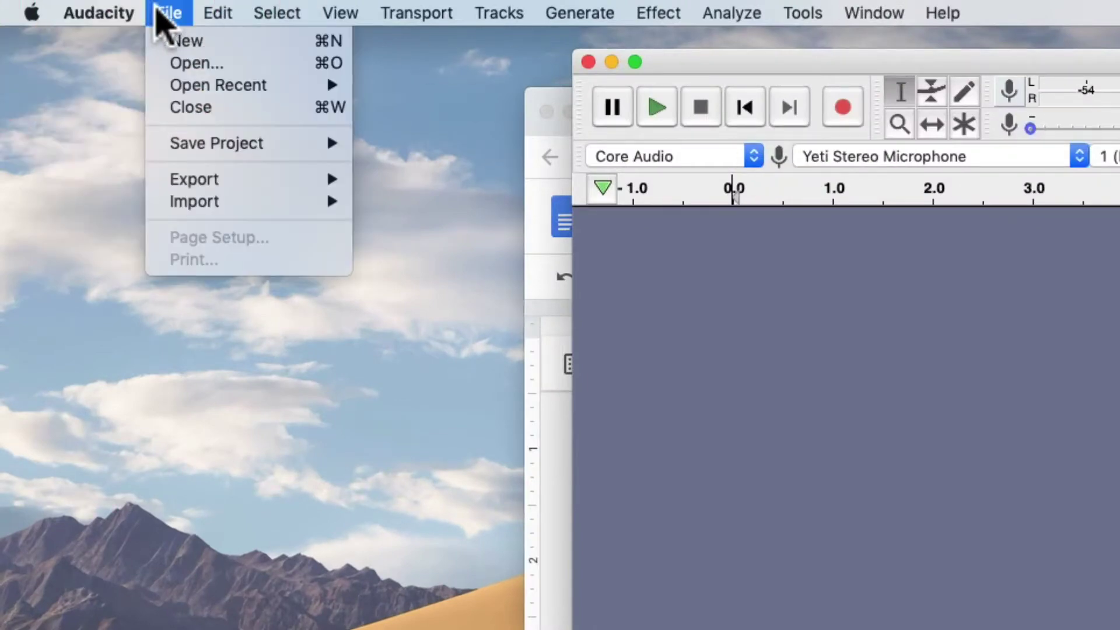
pyautogui.moveTo(321, 16)
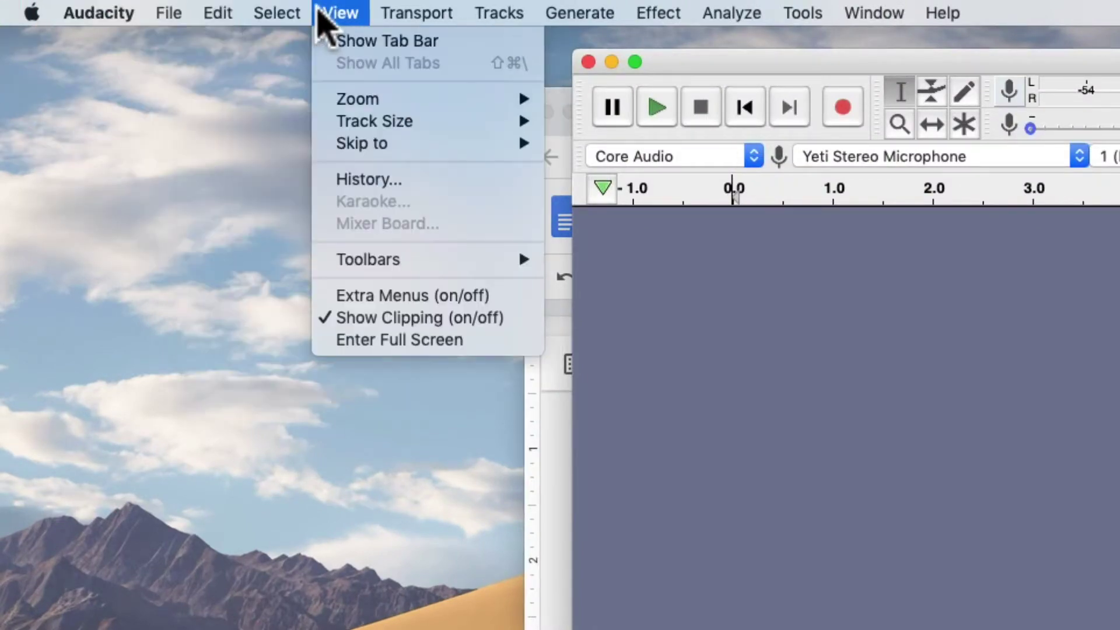
pyautogui.moveTo(470, 17)
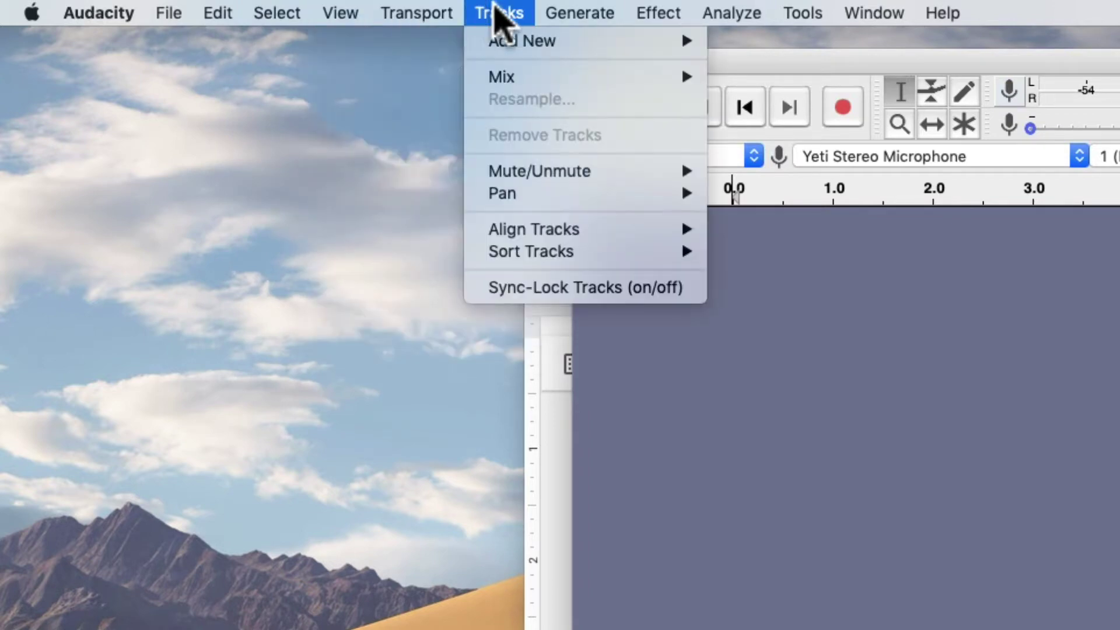
pyautogui.moveTo(698, 23)
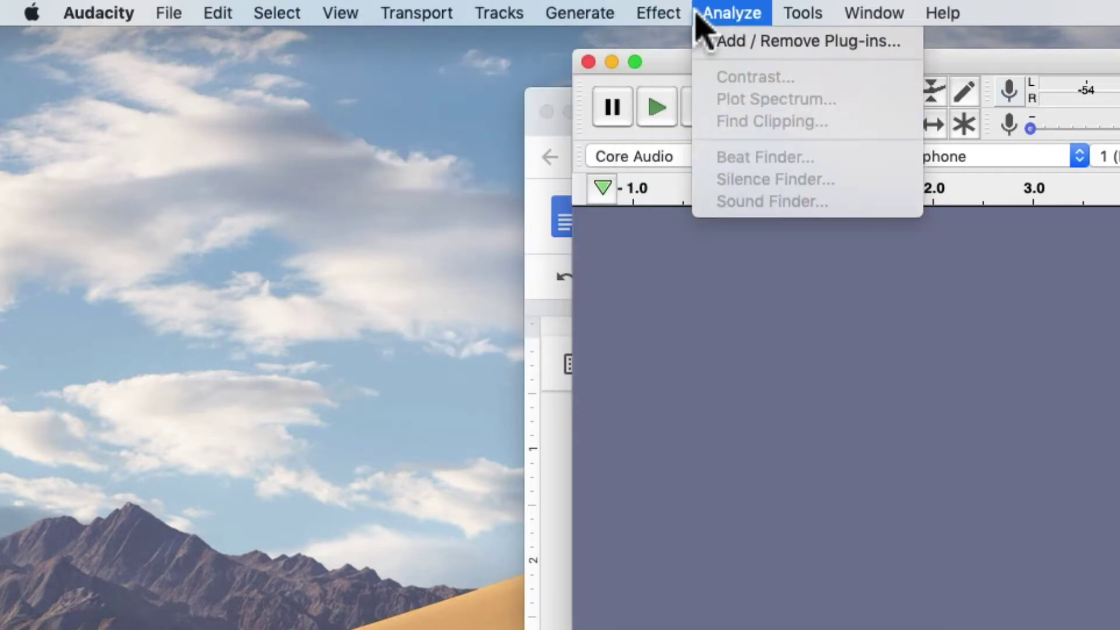
pyautogui.moveTo(936, 18)
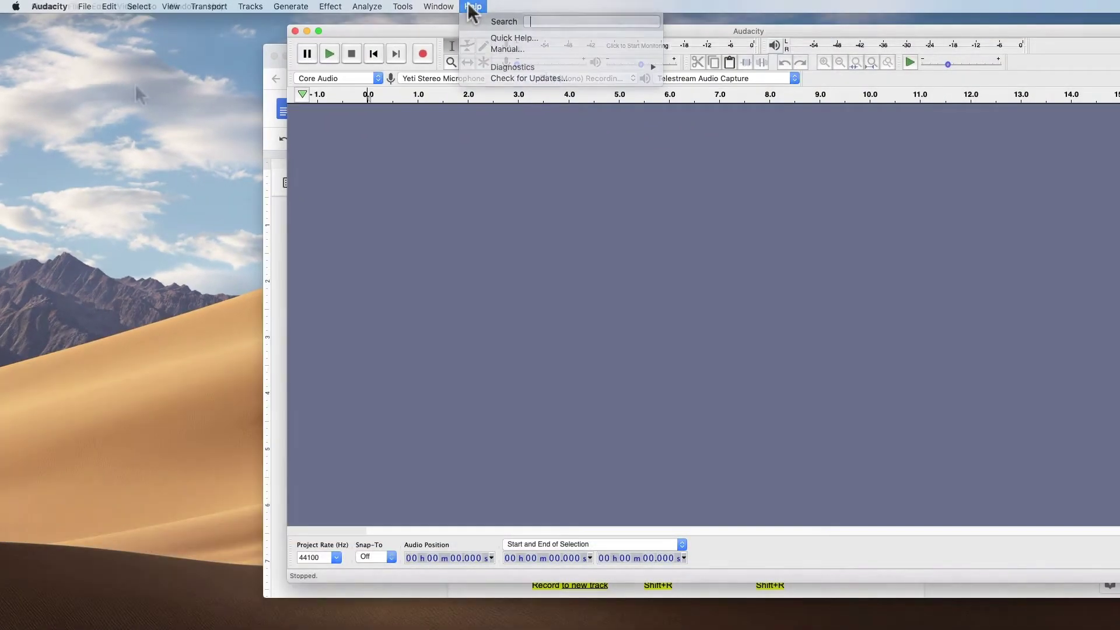
pyautogui.click(940, 13)
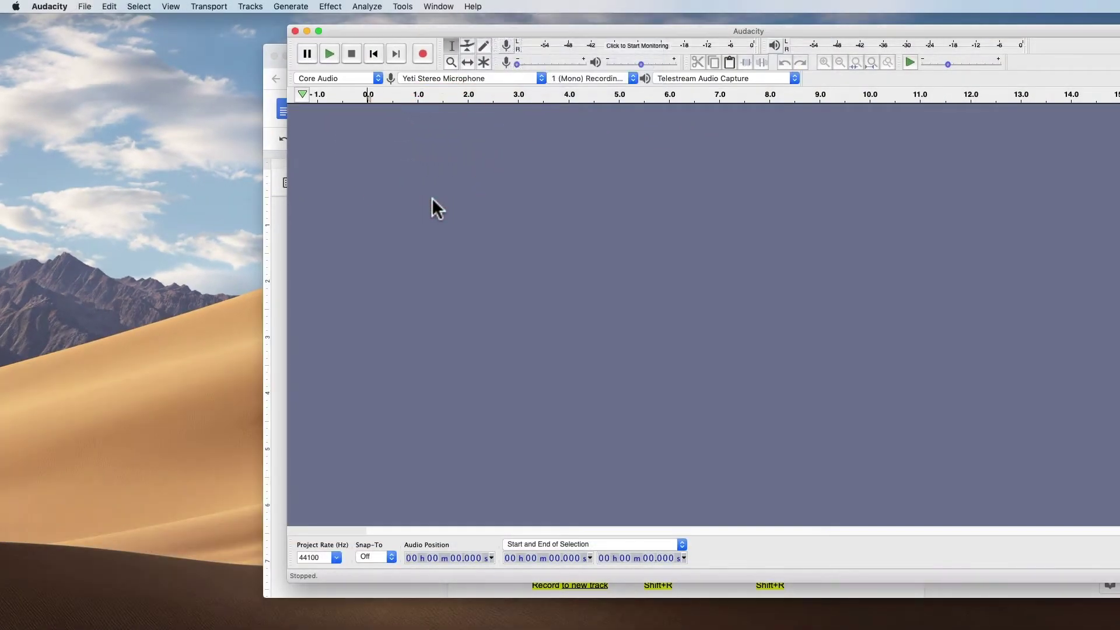
pyautogui.click(49, 8)
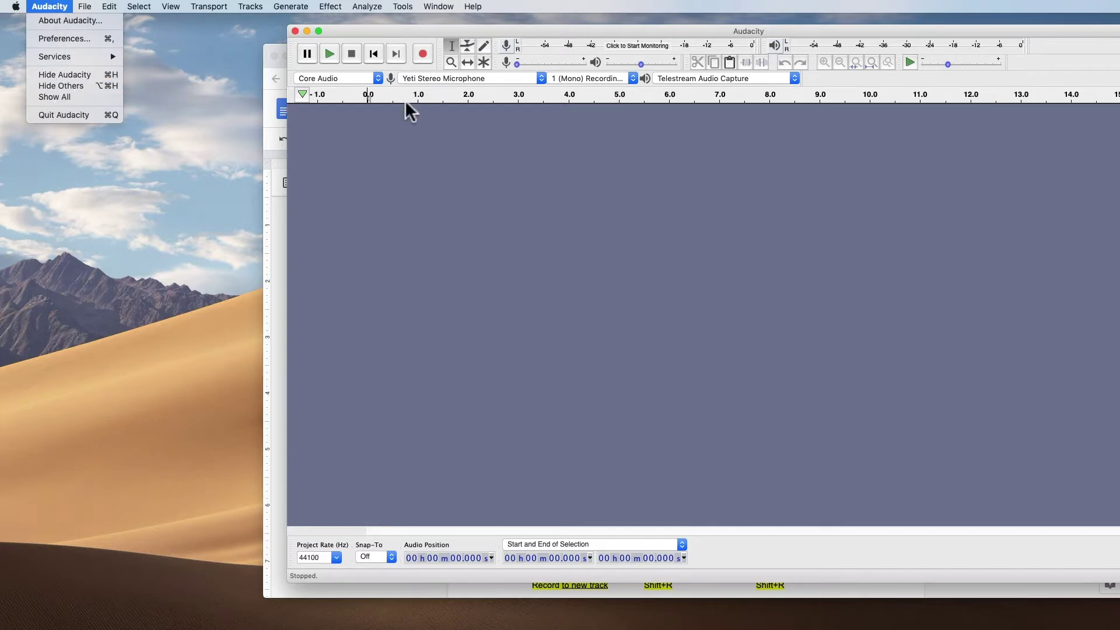
pyautogui.click(441, 8)
pyautogui.click(441, 9)
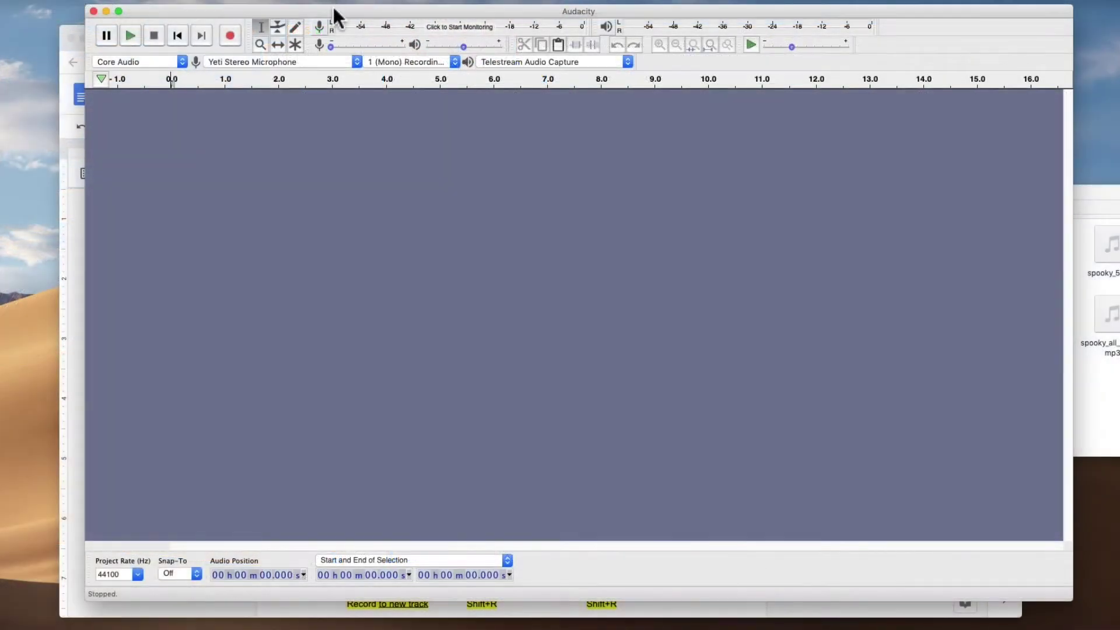
pyautogui.moveTo(333, 9)
pyautogui.mouseDown()
pyautogui.moveTo(290, 20)
pyautogui.moveTo(319, 8)
pyautogui.mouseUp()
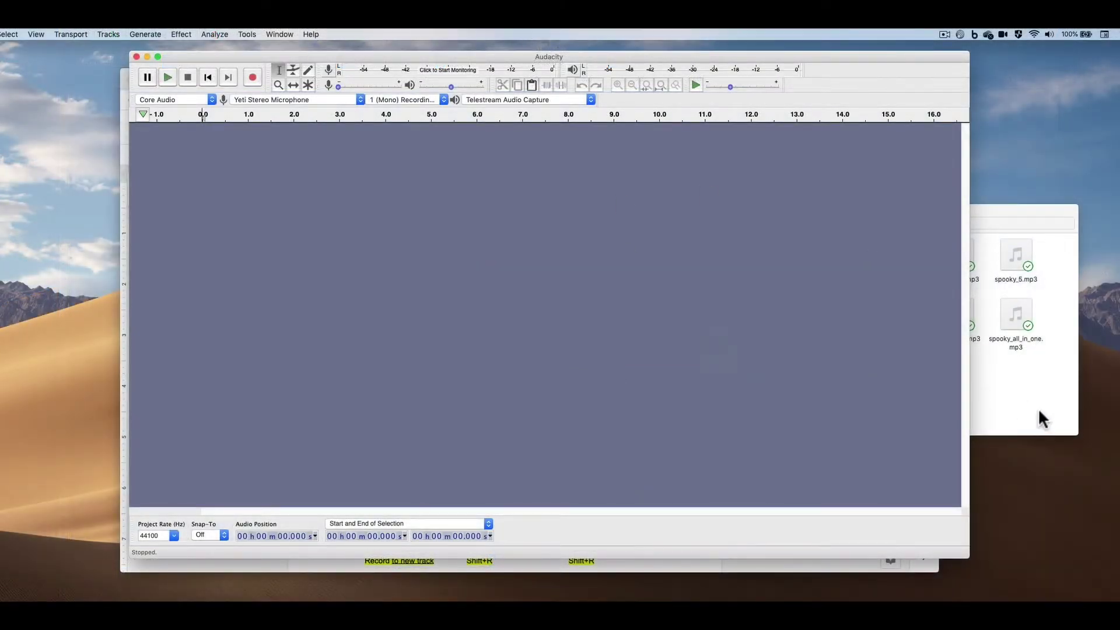
# Import spooky_all_in_one.mp3 from the Narrator folder in Finder into the empty project, and undo the import.
pyautogui.click(1039, 411)
pyautogui.moveTo(1013, 313); pyautogui.dragTo(436, 223)
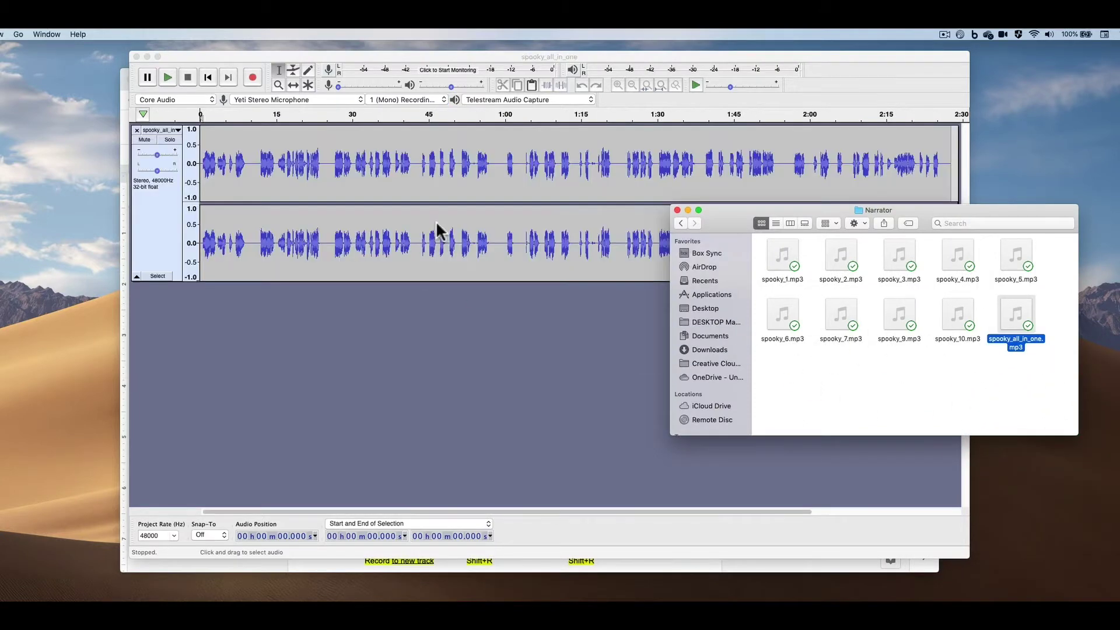
pyautogui.click(436, 309)
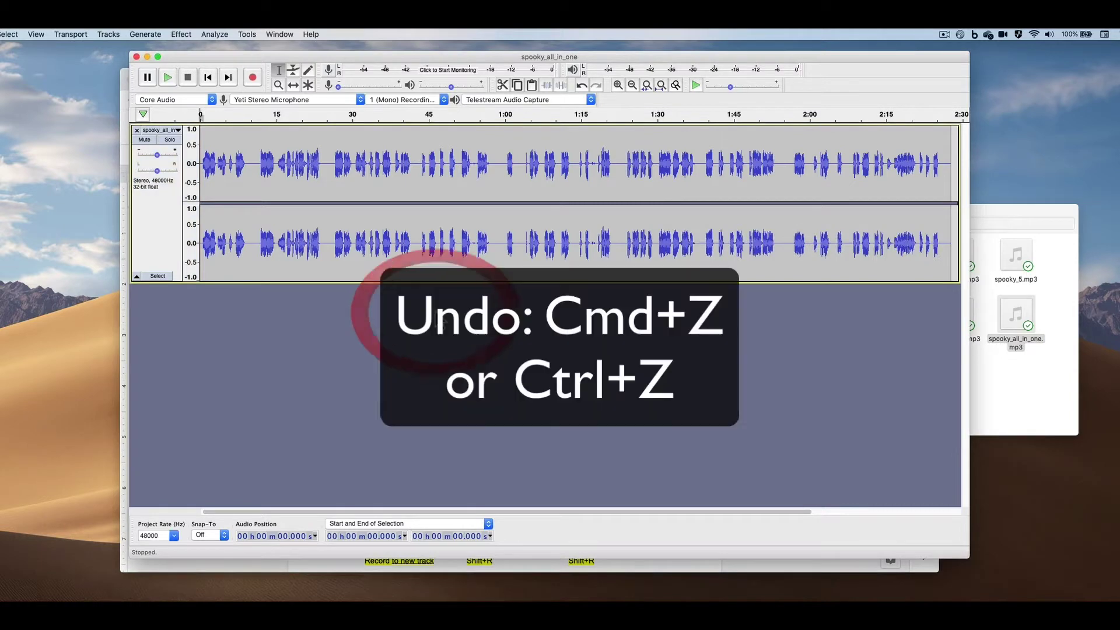
pyautogui.press('super+z')
pyautogui.click(1027, 384)
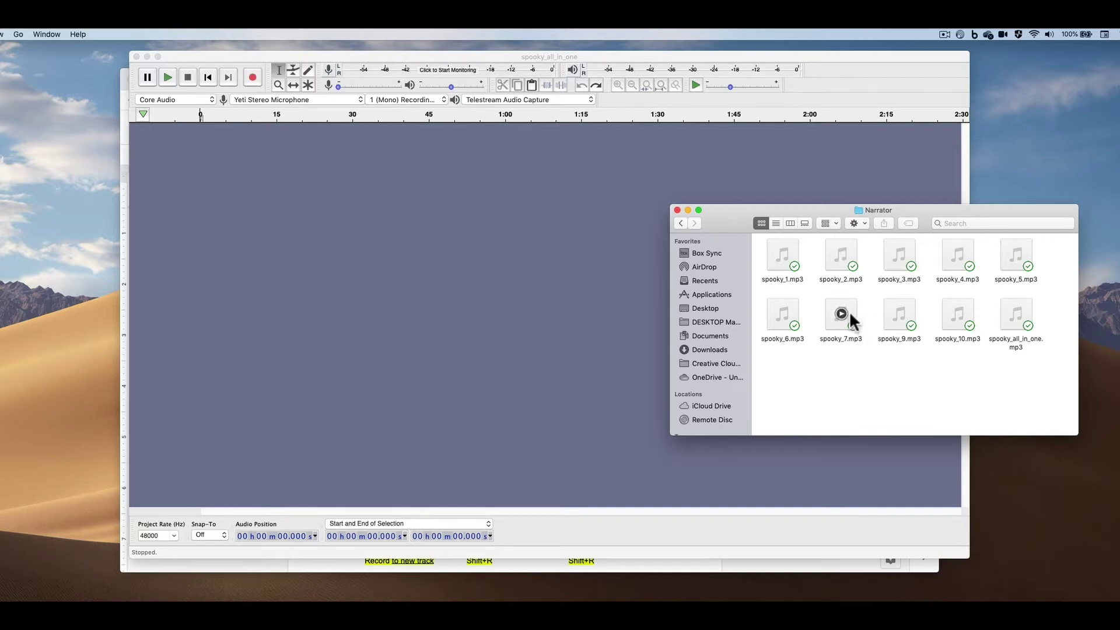
# Switch to the Audacity Keyboard Shortcuts document in Google Docs, review the PC and Mac shortcuts, and return to Audacity.
pyautogui.click(752, 569)
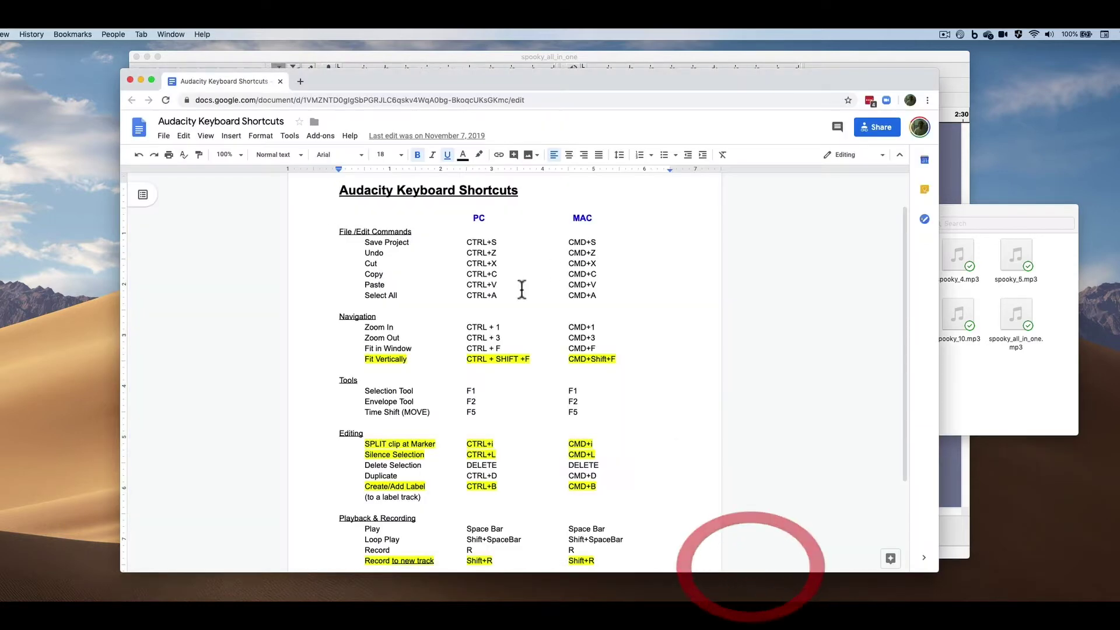
pyautogui.moveTo(381, 75); pyautogui.dragTo(308, 70)
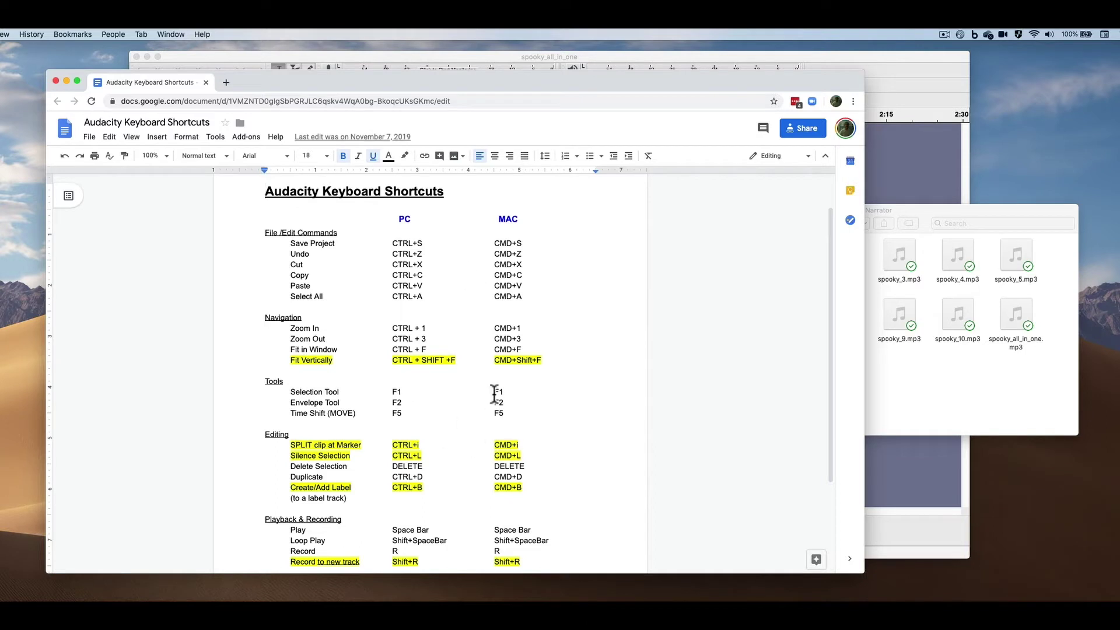
pyautogui.scroll(-3, 495, 396)
pyautogui.scroll(3, 495, 396)
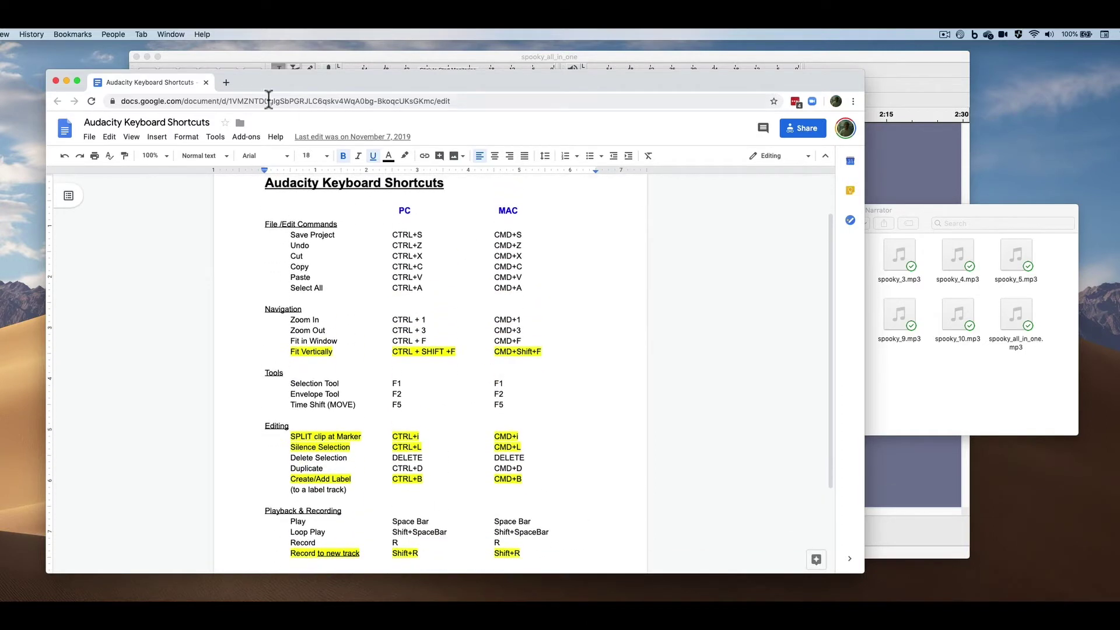
pyautogui.click(296, 55)
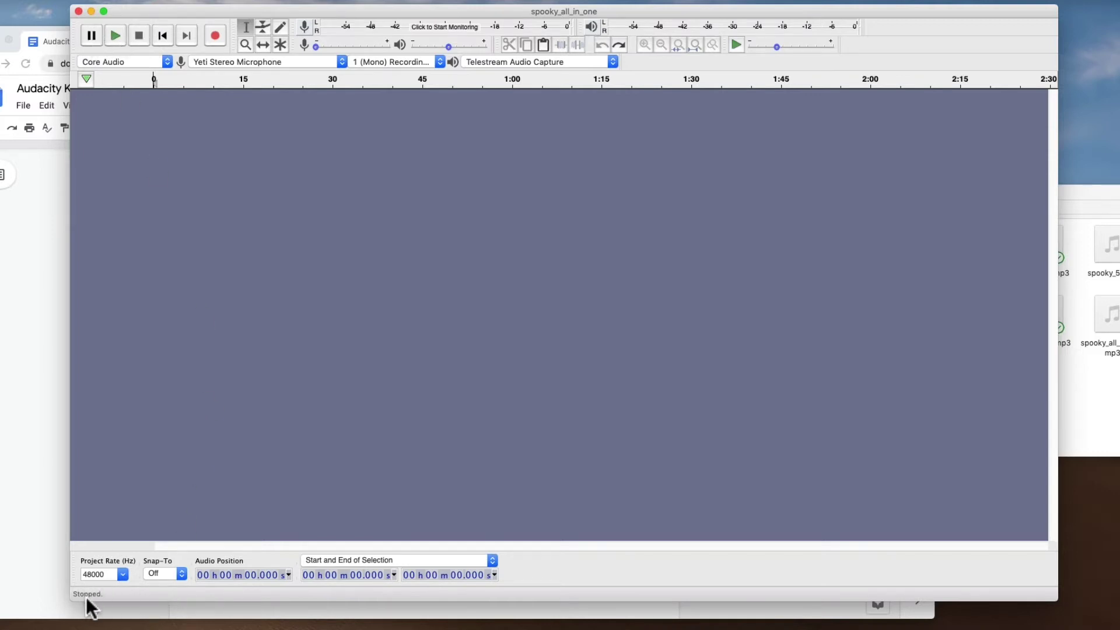
pyautogui.click(92, 36)
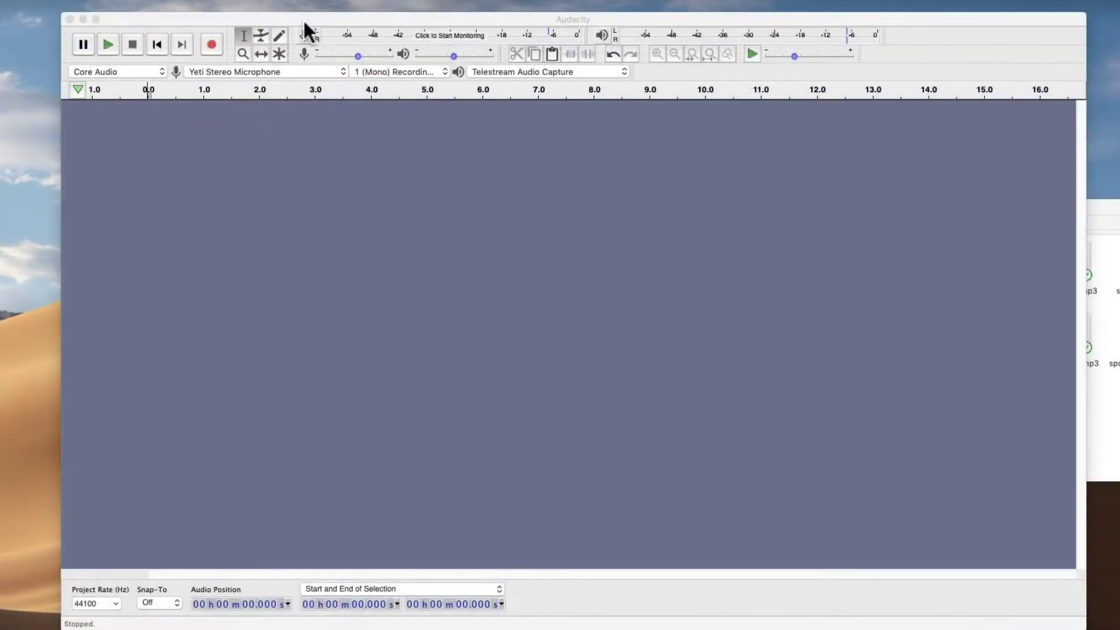
pyautogui.moveTo(302, 23); pyautogui.dragTo(294, 8)
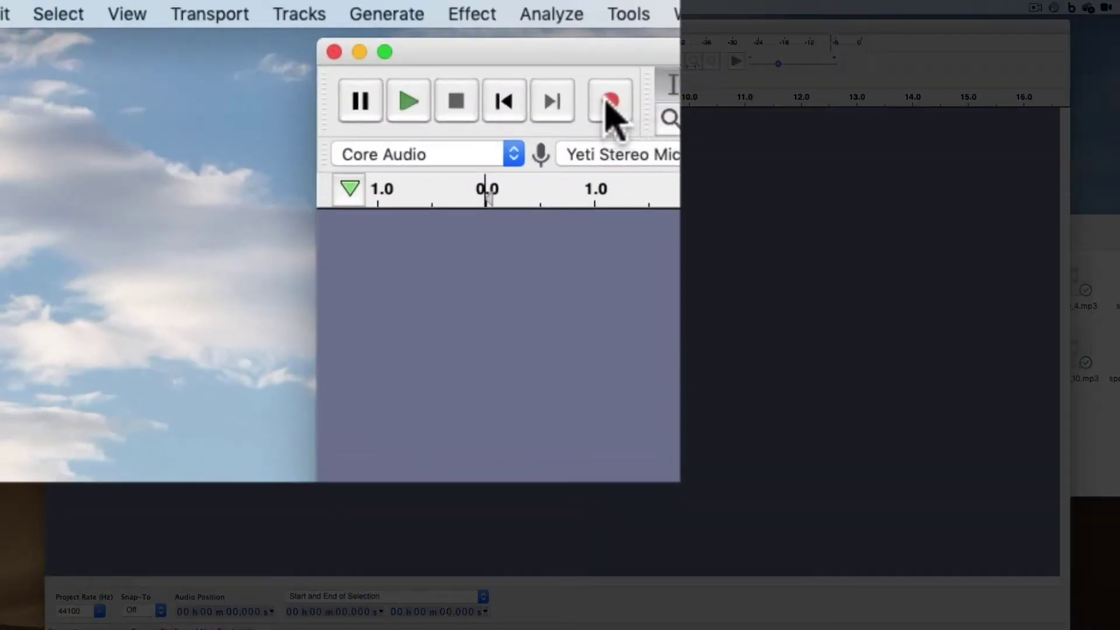
# Add a new mono track to the empty project, and undo the addition.
pyautogui.click(305, 15)
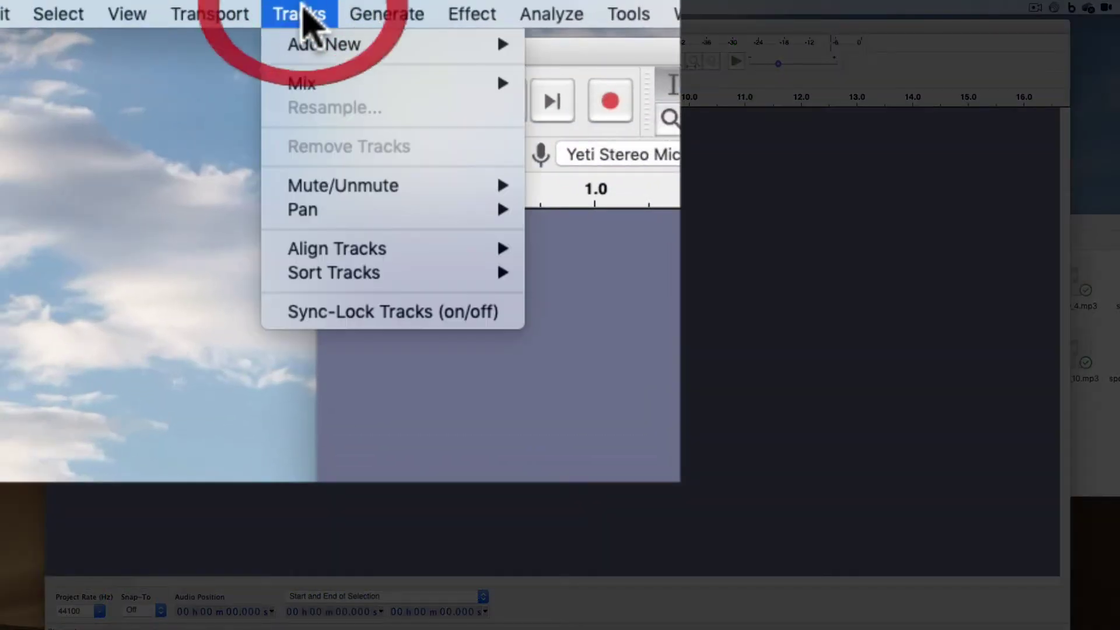
pyautogui.moveTo(305, 46)
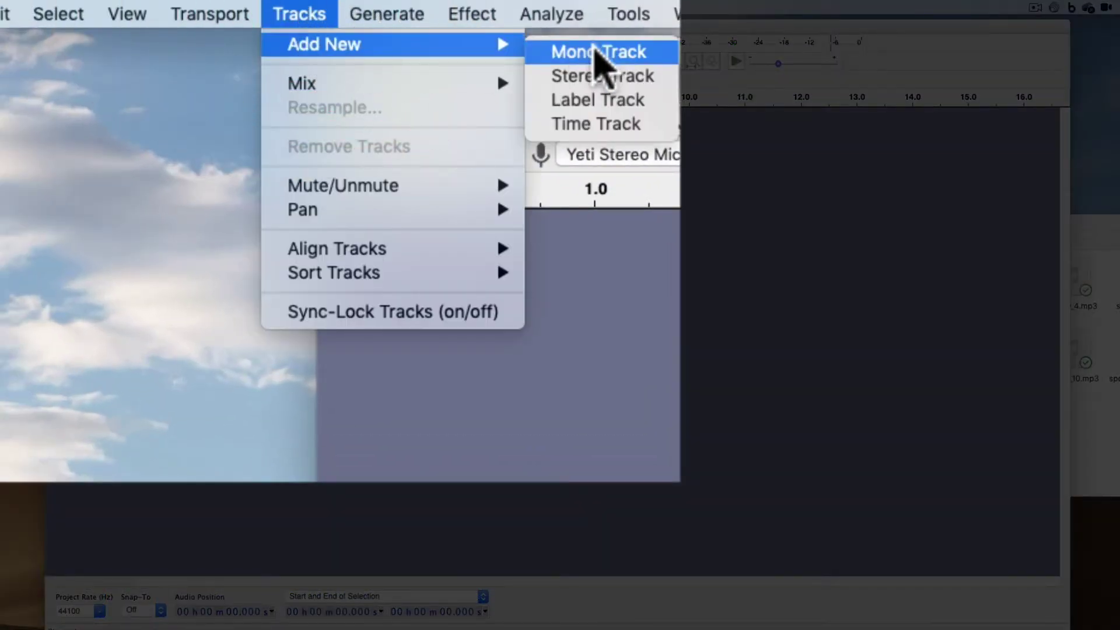
pyautogui.click(595, 51)
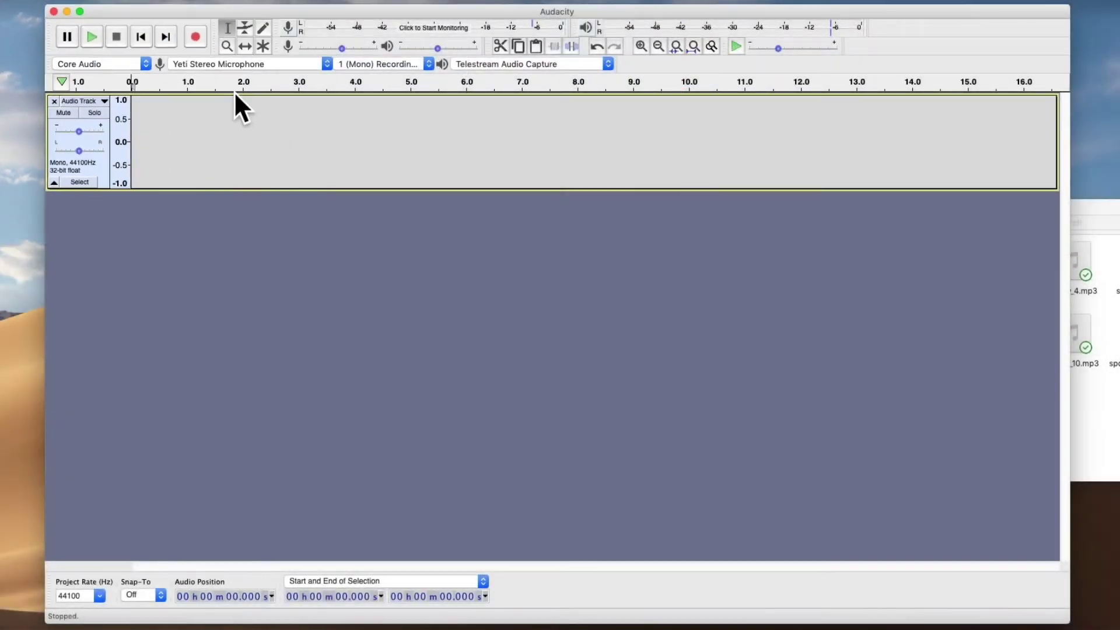
pyautogui.press('super+z')
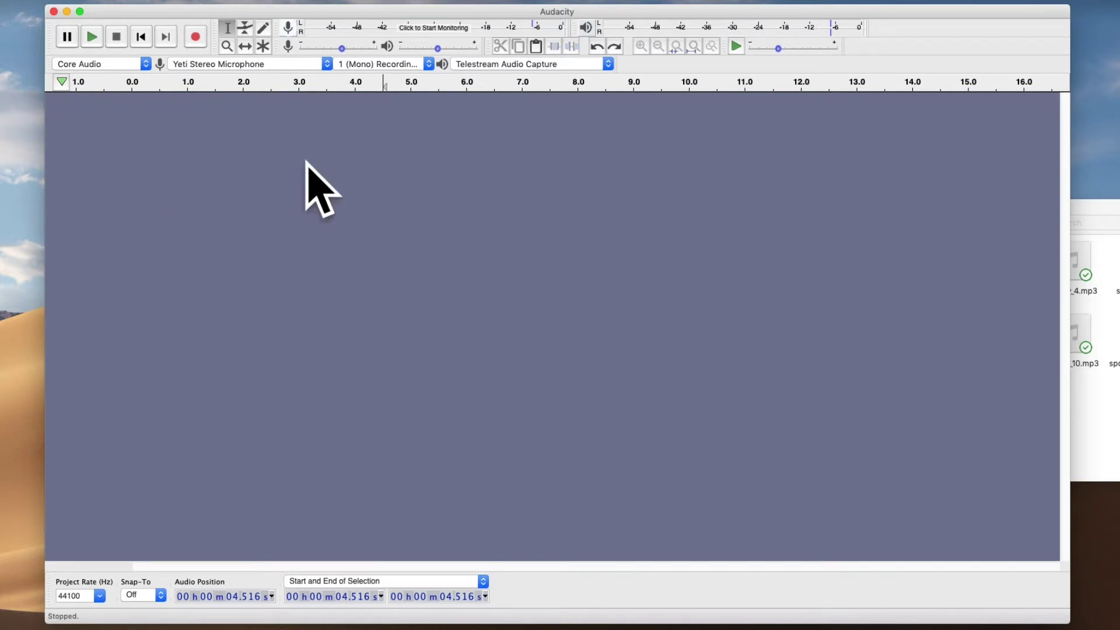
# Record about 4 seconds of microphone audio from the 4.5-second mark and append about 3 seconds more to the same track.
pyautogui.click(195, 37)
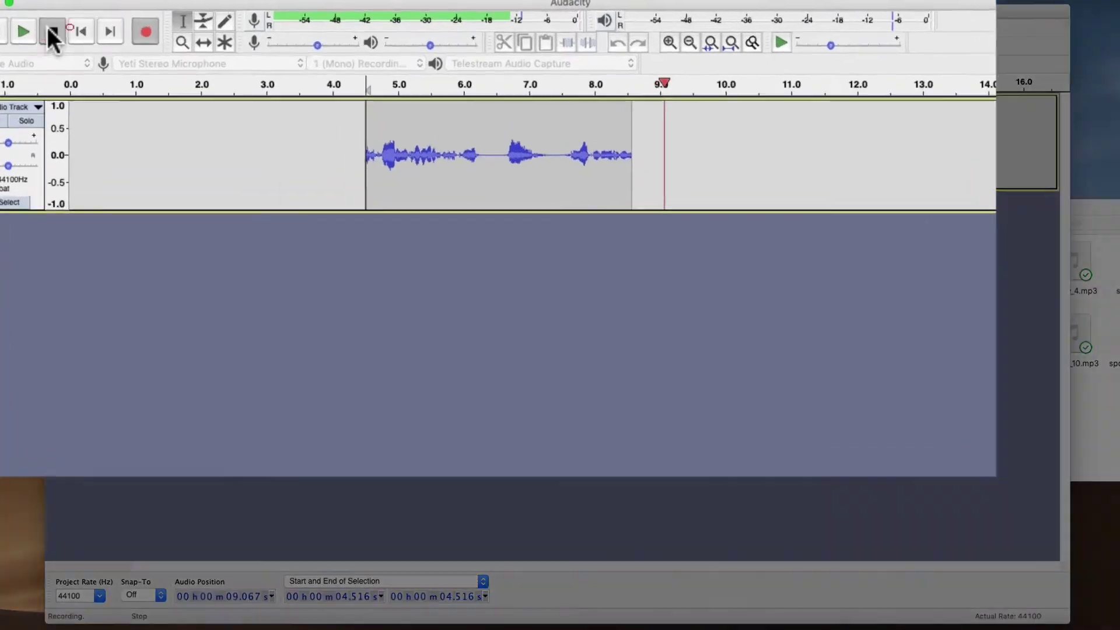
pyautogui.click(52, 34)
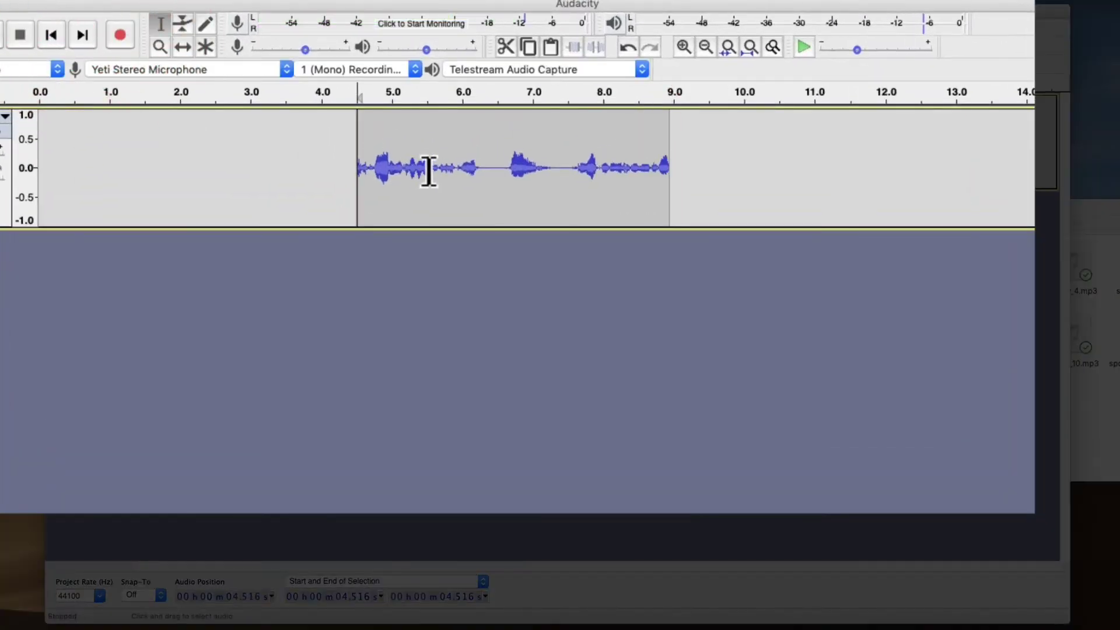
pyautogui.click(408, 166)
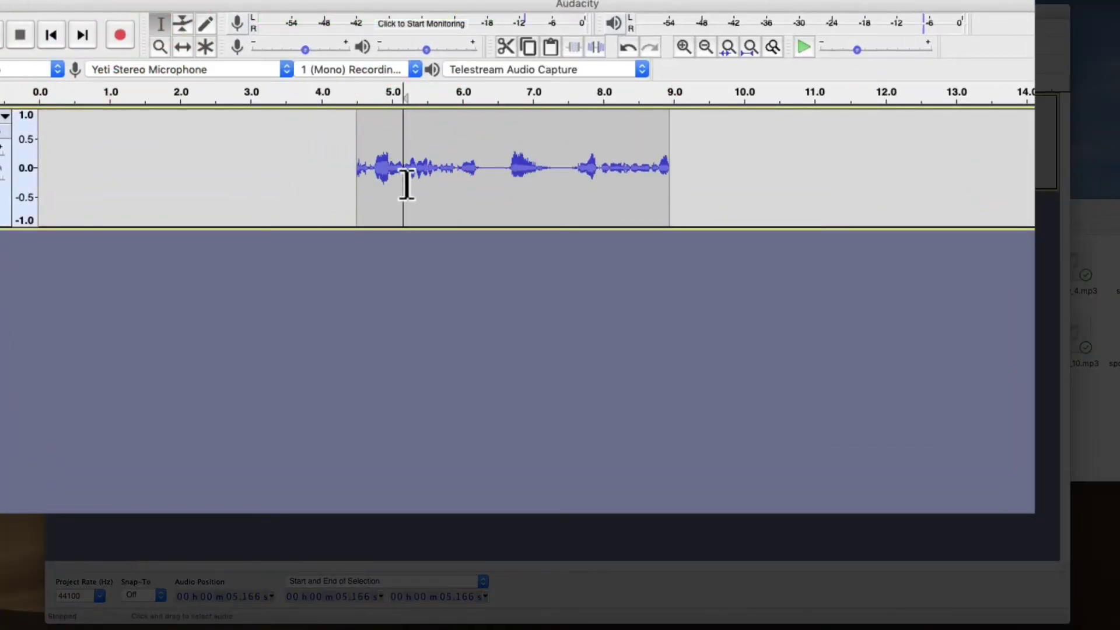
pyautogui.click(120, 36)
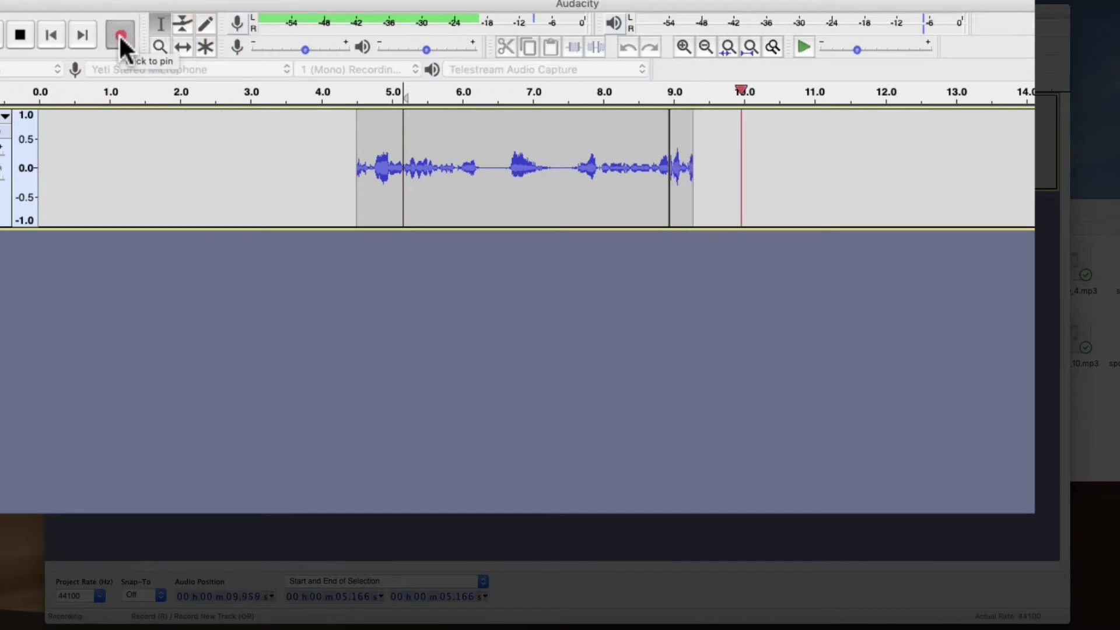
pyautogui.click(21, 37)
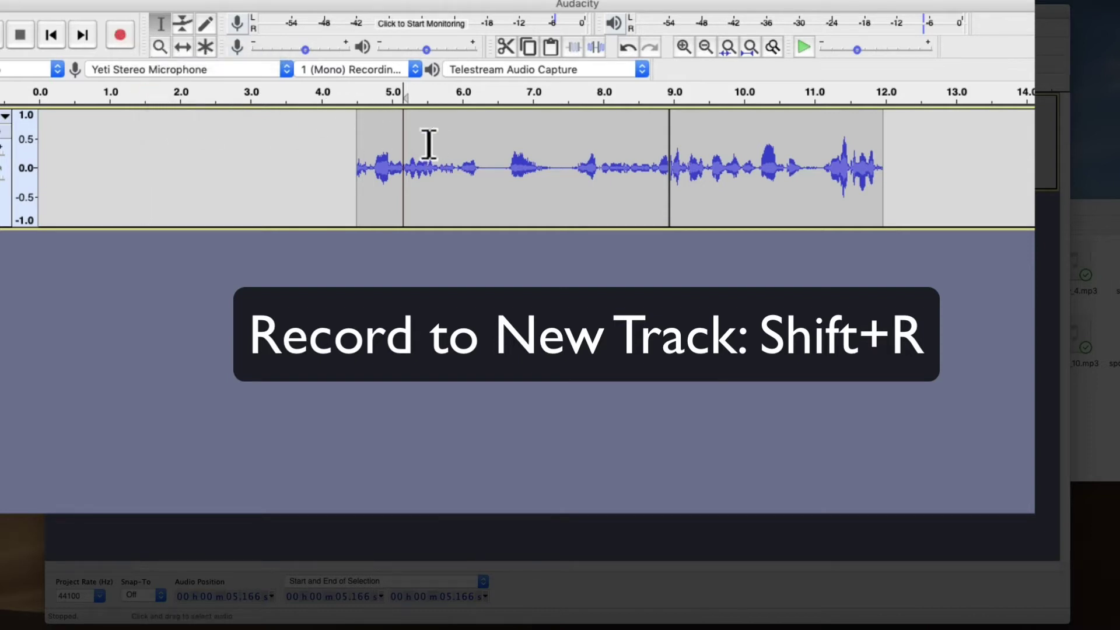
# Record about 6 seconds of microphone audio onto a new second track, starting at 4.957 seconds.
pyautogui.click(389, 153)
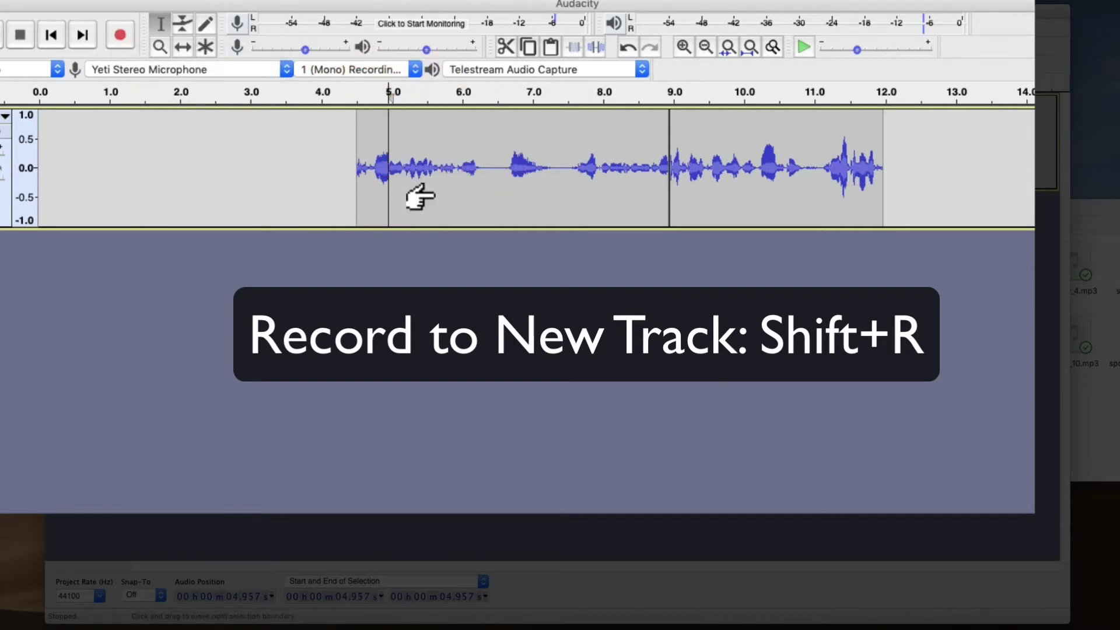
pyautogui.hotkey('shift', 'r')
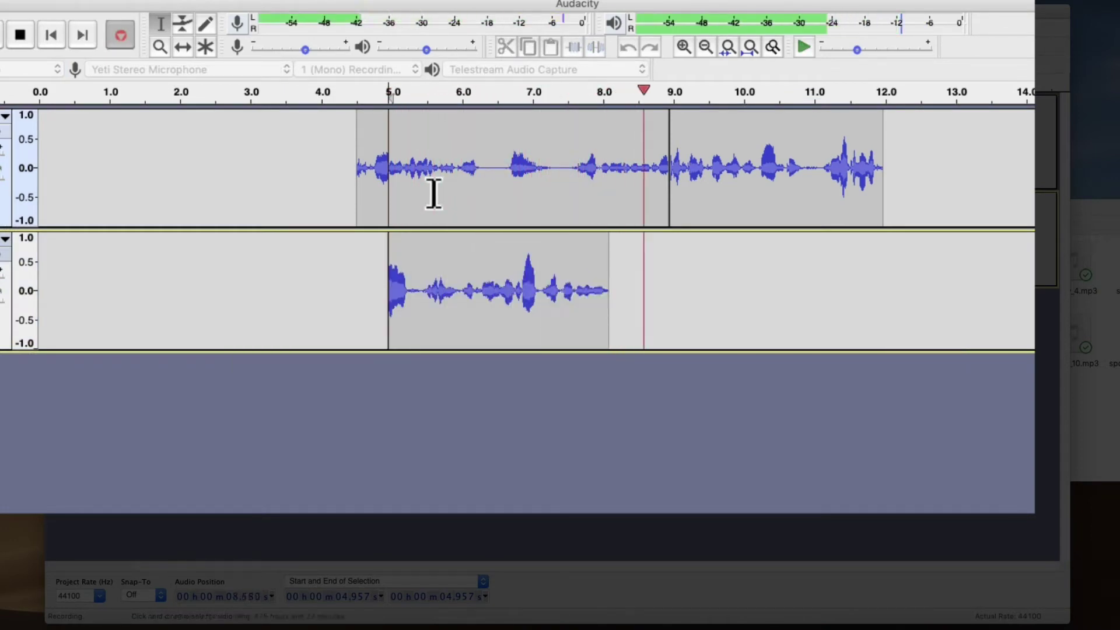
pyautogui.click(21, 34)
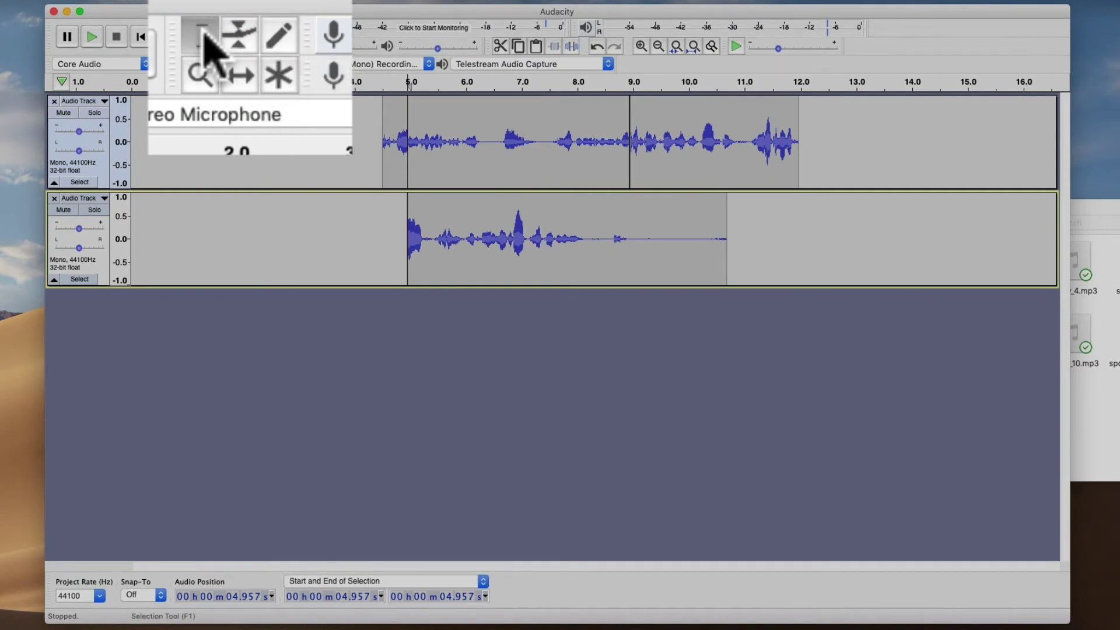
# Try the Envelope and Time Shift tools, and return to the Selection tool.
pyautogui.click(240, 39)
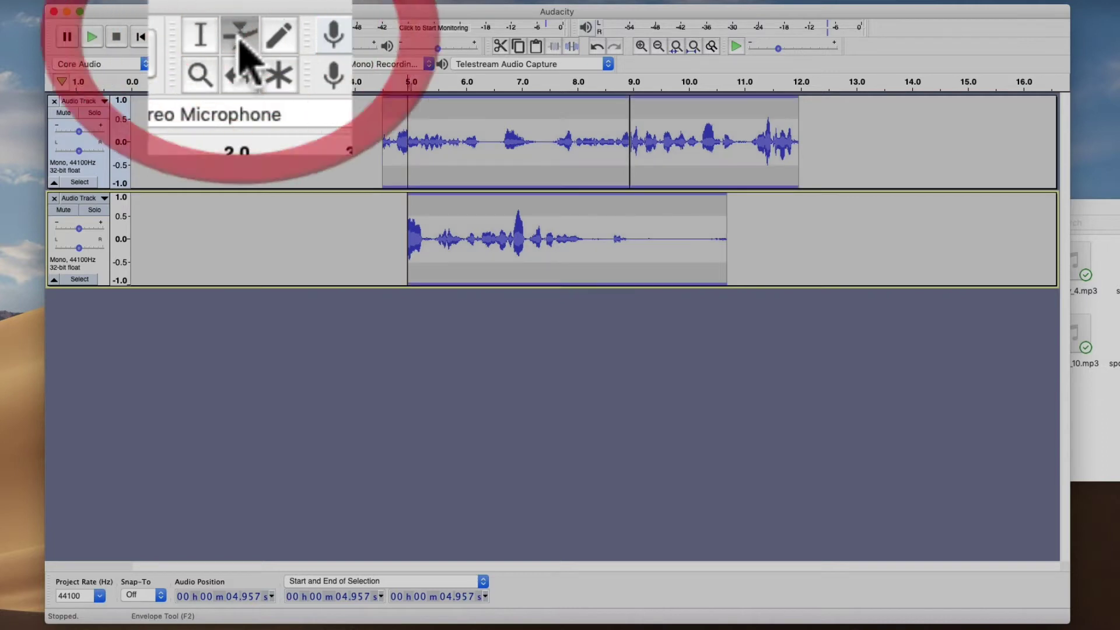
pyautogui.click(241, 75)
pyautogui.click(200, 38)
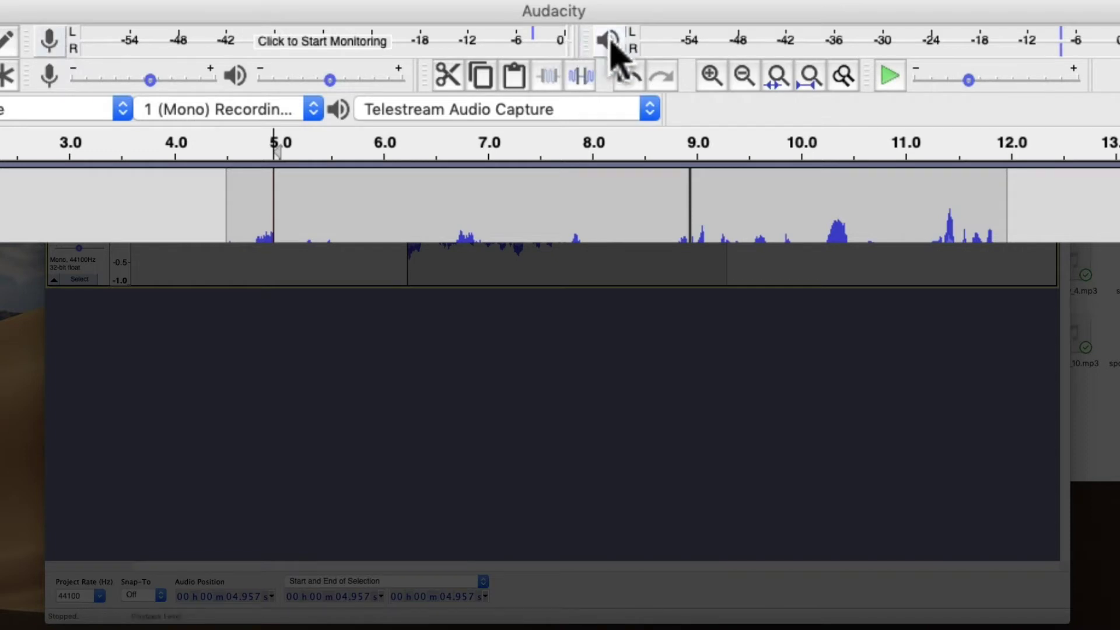
# Monitor the microphone's recording level, play both tracks from the cursor to check the playback meter, and stop playback.
pyautogui.click(326, 45)
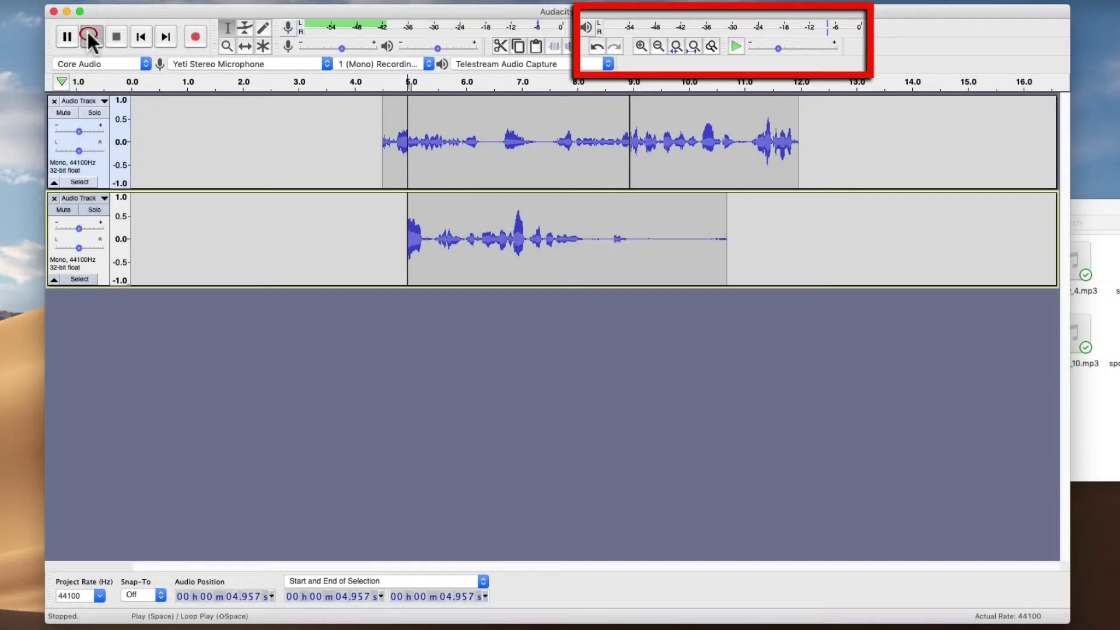
pyautogui.click(91, 38)
pyautogui.click(116, 37)
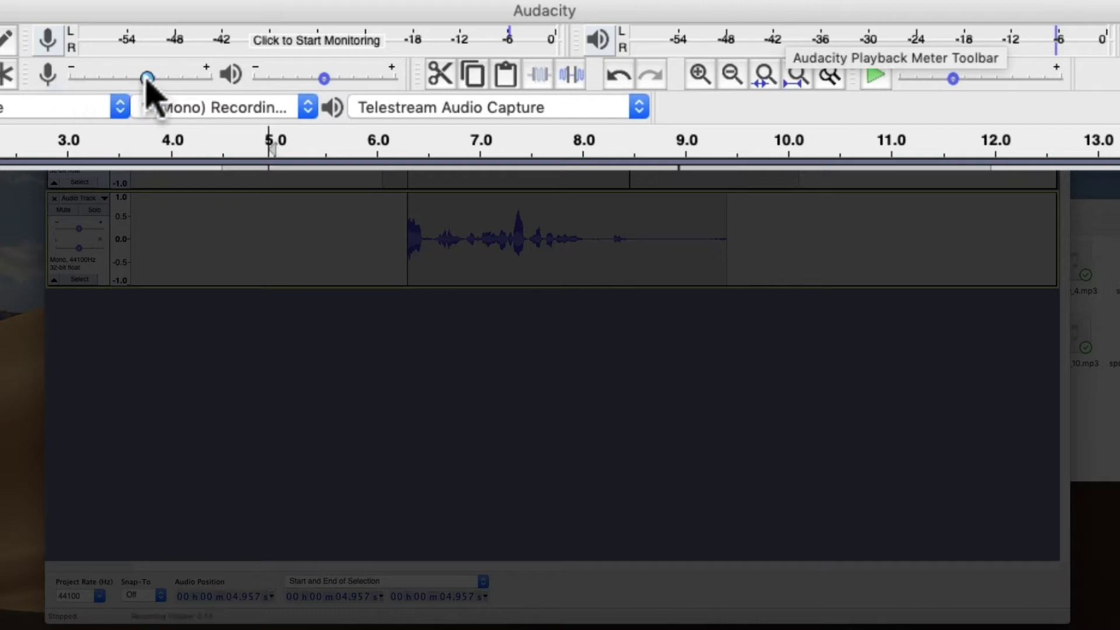
# Monitor the microphone input while lowering the recording volume to minimum and raising it back to about the middle, and stop monitoring.
pyautogui.moveTo(200, 78)
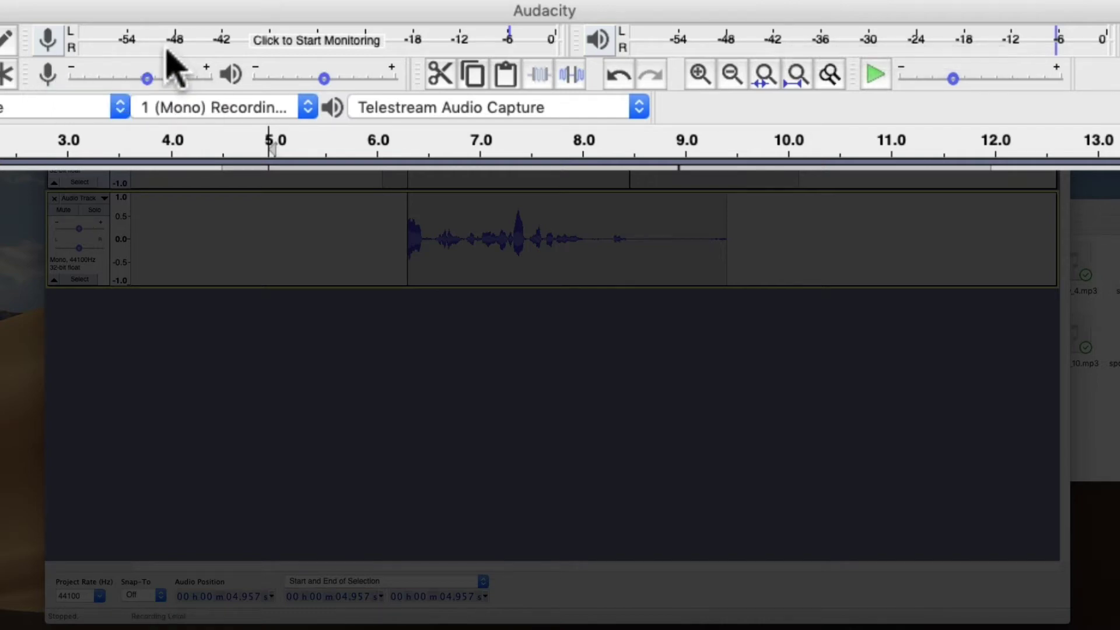
pyautogui.click(280, 42)
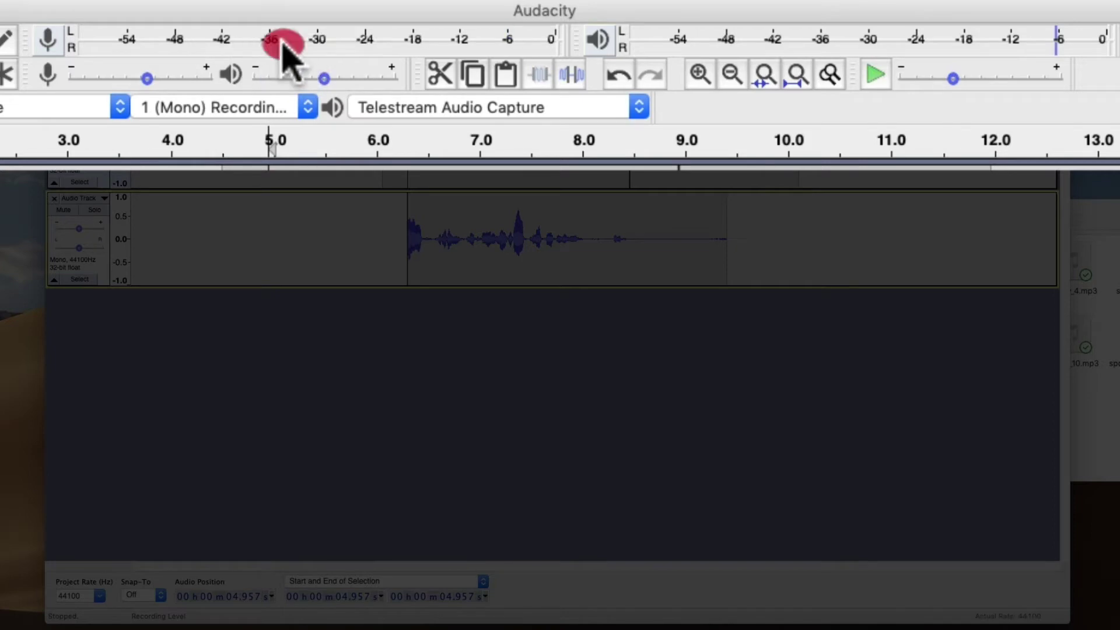
pyautogui.moveTo(150, 82); pyautogui.dragTo(79, 82)
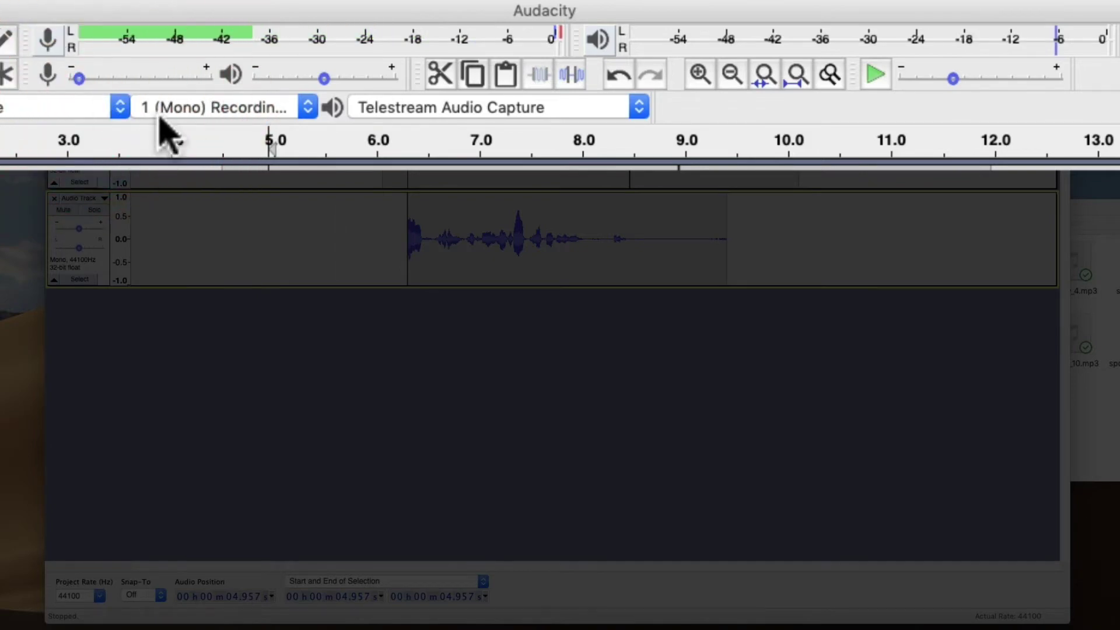
pyautogui.click(148, 79)
pyautogui.moveTo(146, 82)
pyautogui.mouseDown()
pyautogui.moveTo(132, 82)
pyautogui.moveTo(142, 81)
pyautogui.mouseUp()
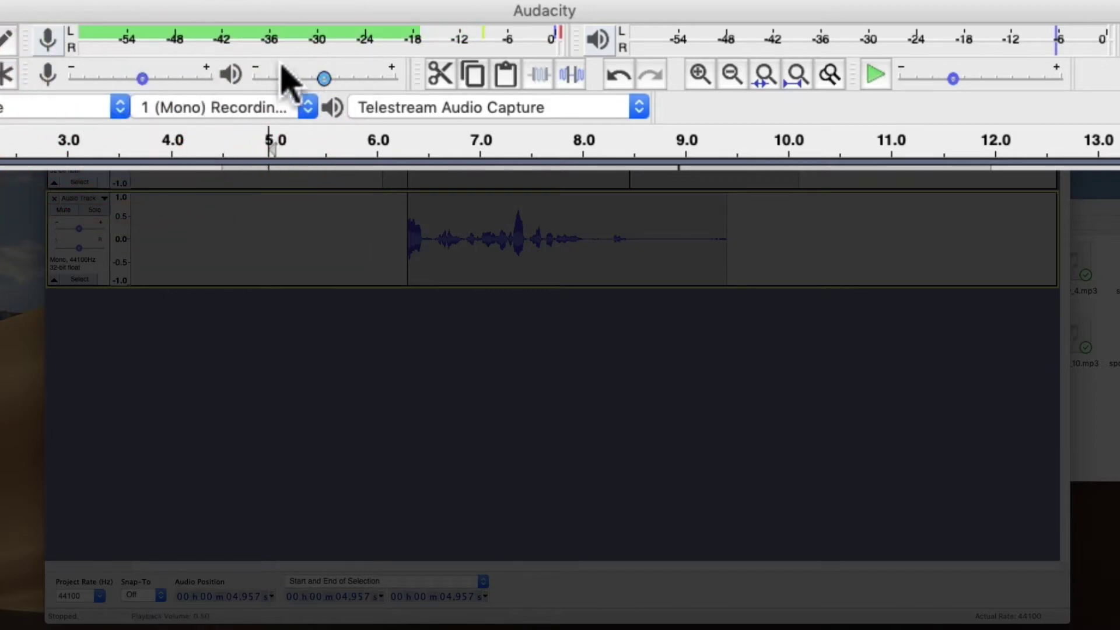
pyautogui.click(280, 40)
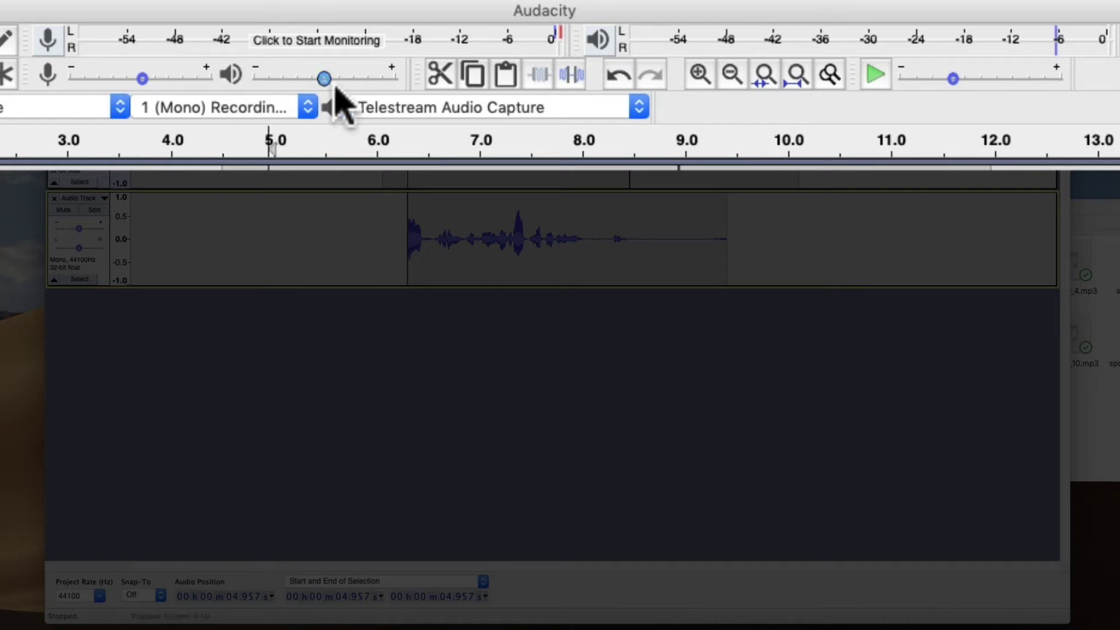
pyautogui.moveTo(336, 89)
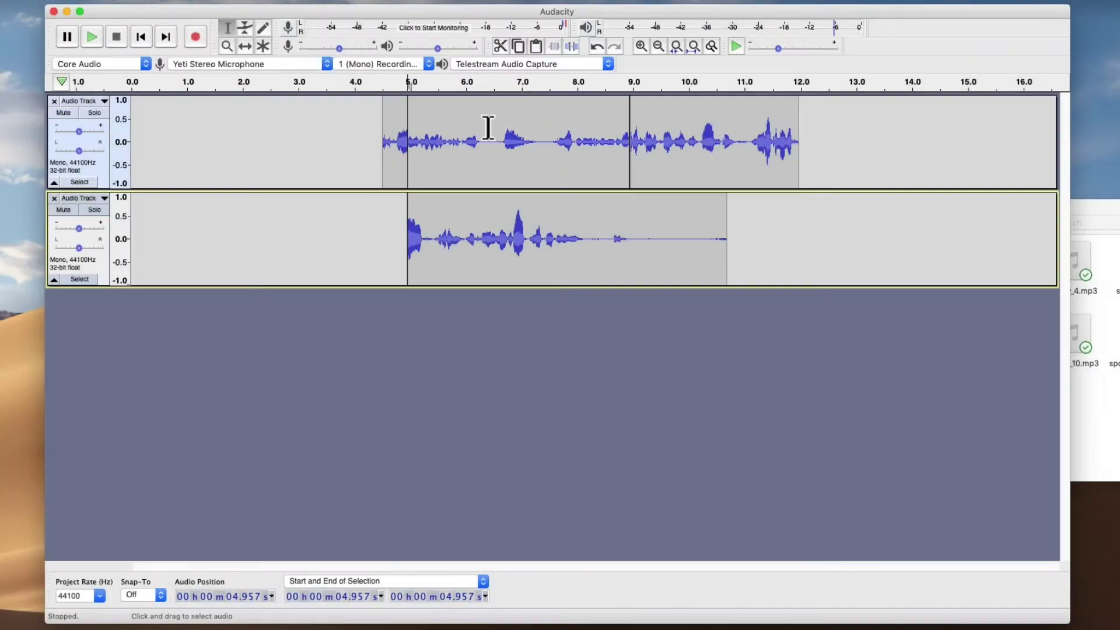
# Try silencing the audio from 6.409 to 7.593 seconds in the first track, and undo the silencing.
pyautogui.moveTo(489, 125); pyautogui.dragTo(553, 129)
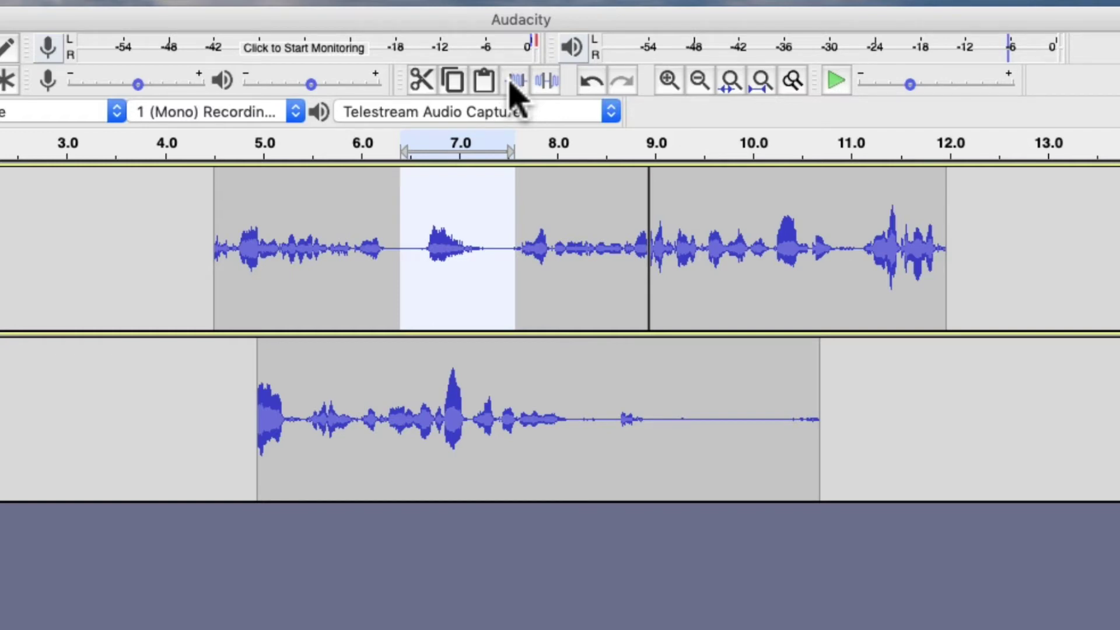
pyautogui.click(548, 82)
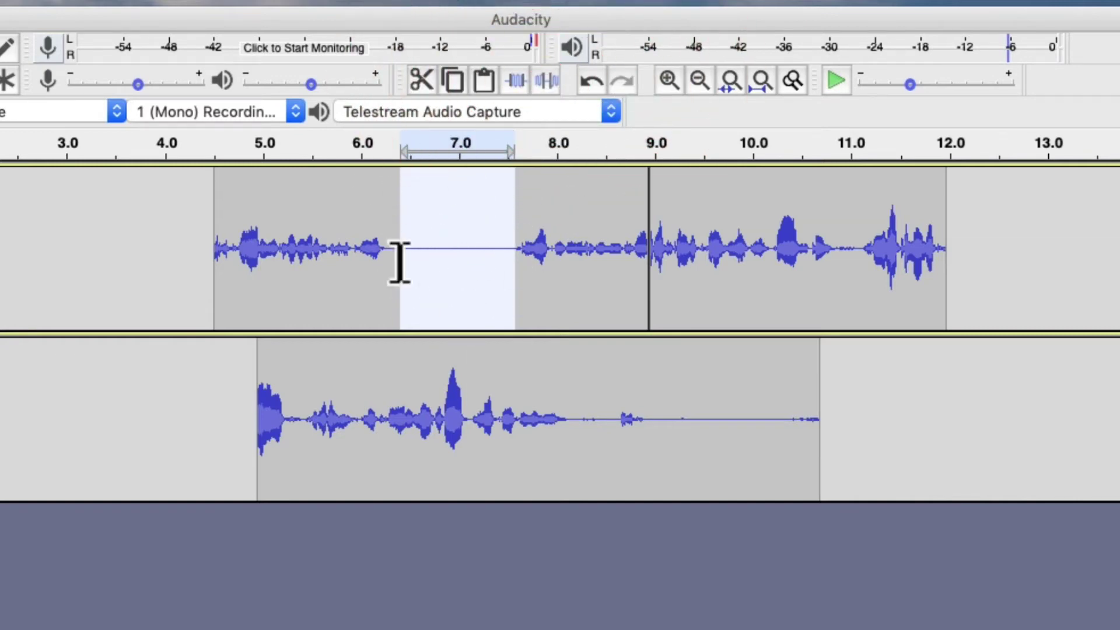
pyautogui.press('super+z')
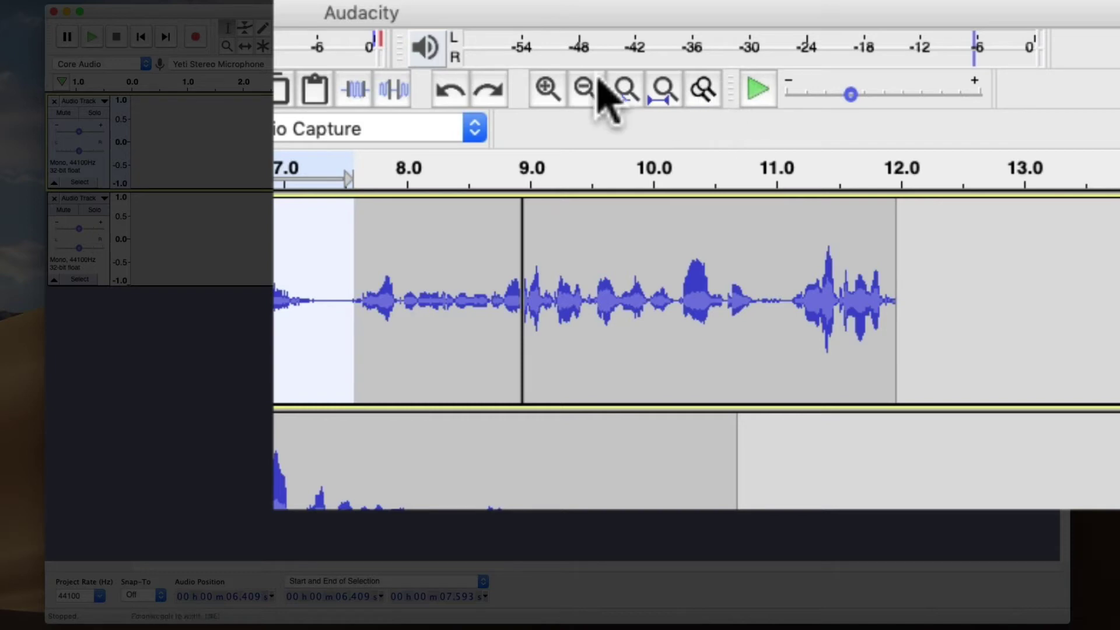
# Try zooming the timeline in one level and back out again.
pyautogui.click(547, 91)
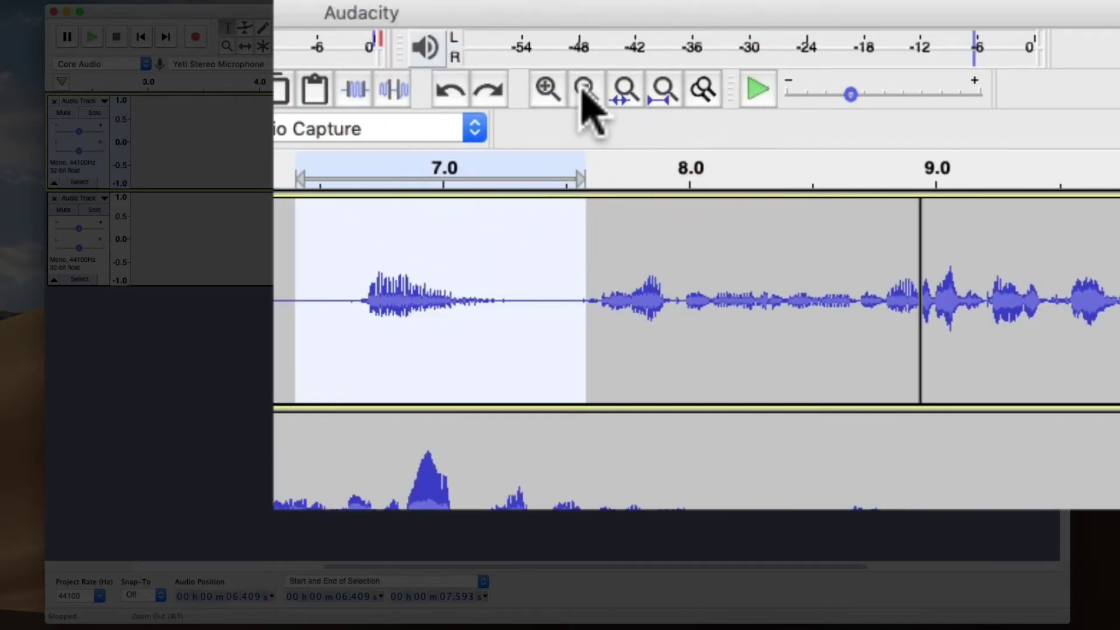
pyautogui.click(583, 98)
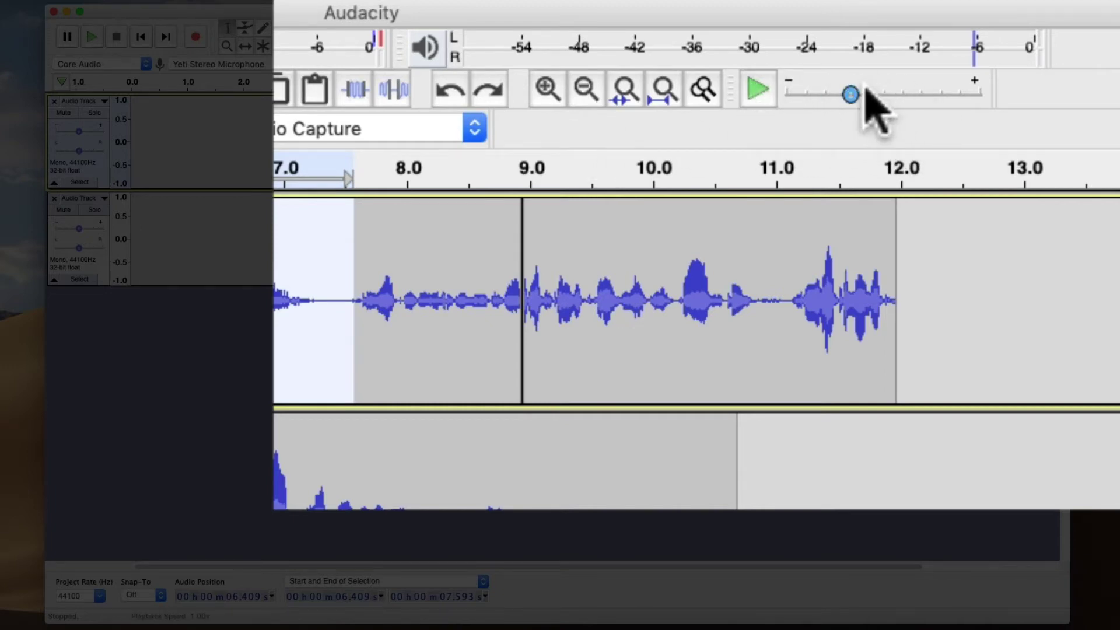
pyautogui.moveTo(867, 88)
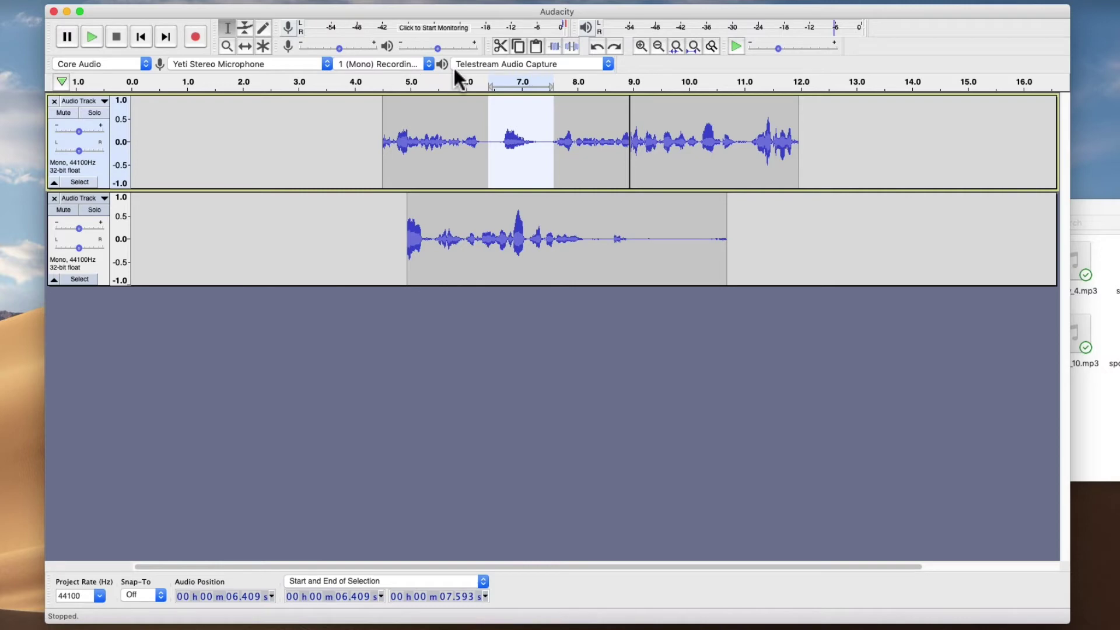
# Review the audio host, recording device, recording channel and playback device choices, keeping Core Audio, Yeti Stereo Microphone, mono and Telestream Audio Capture.
pyautogui.click(124, 64)
pyautogui.click(110, 66)
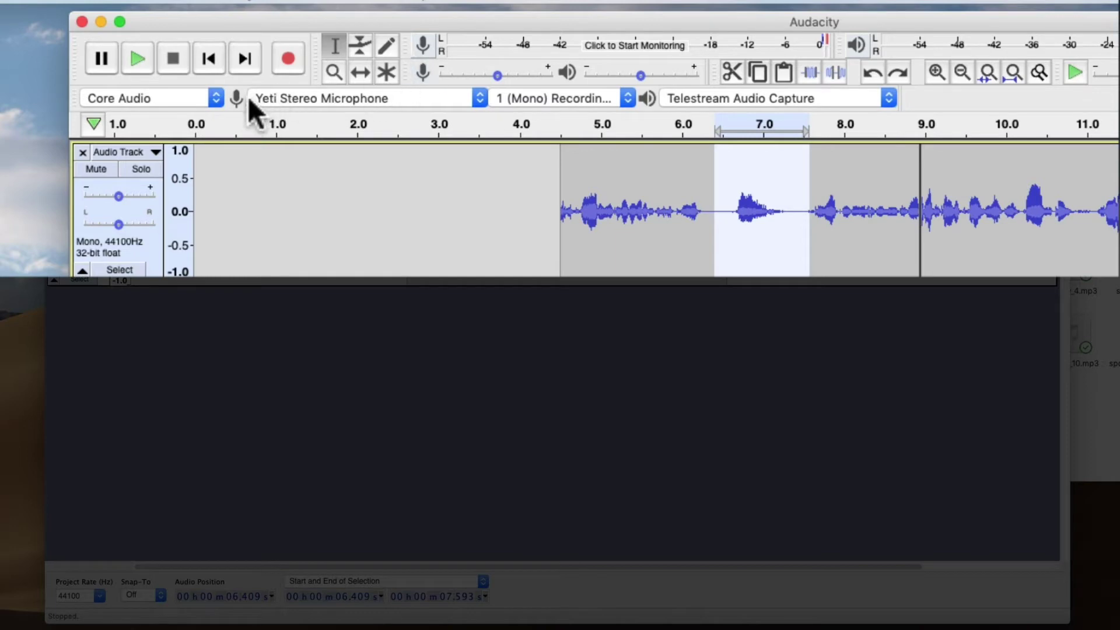
pyautogui.click(338, 99)
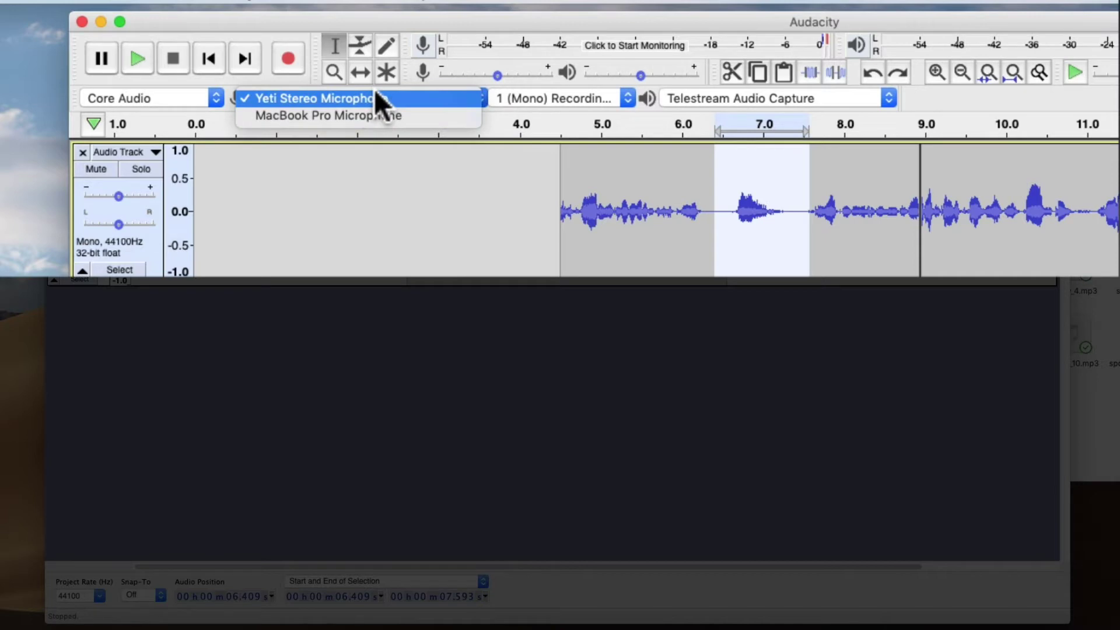
pyautogui.click(421, 98)
pyautogui.click(561, 98)
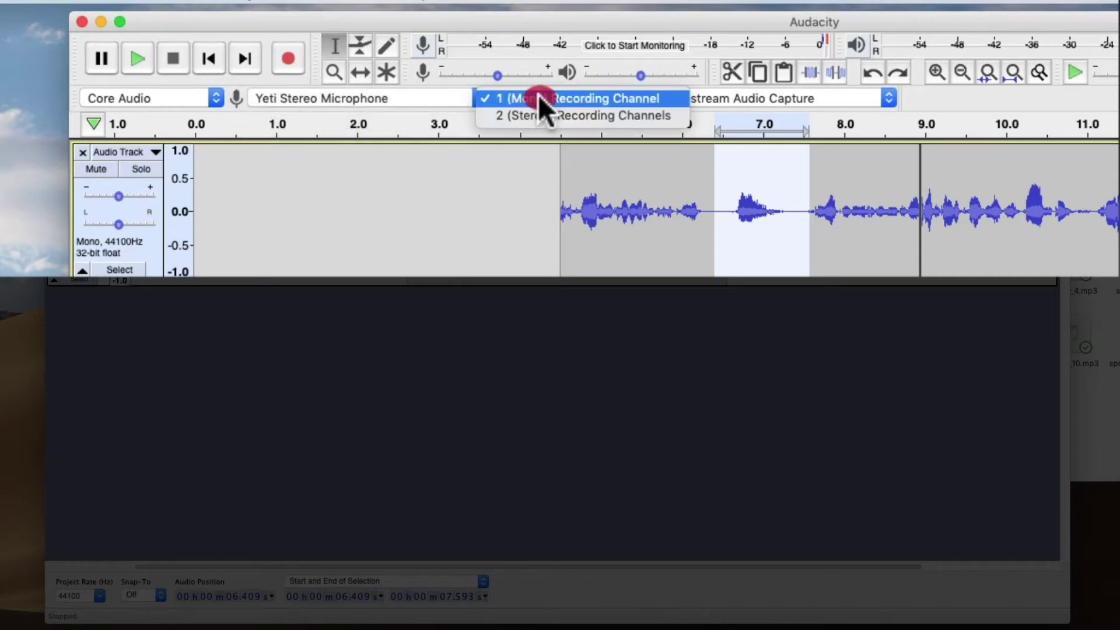
pyautogui.click(608, 97)
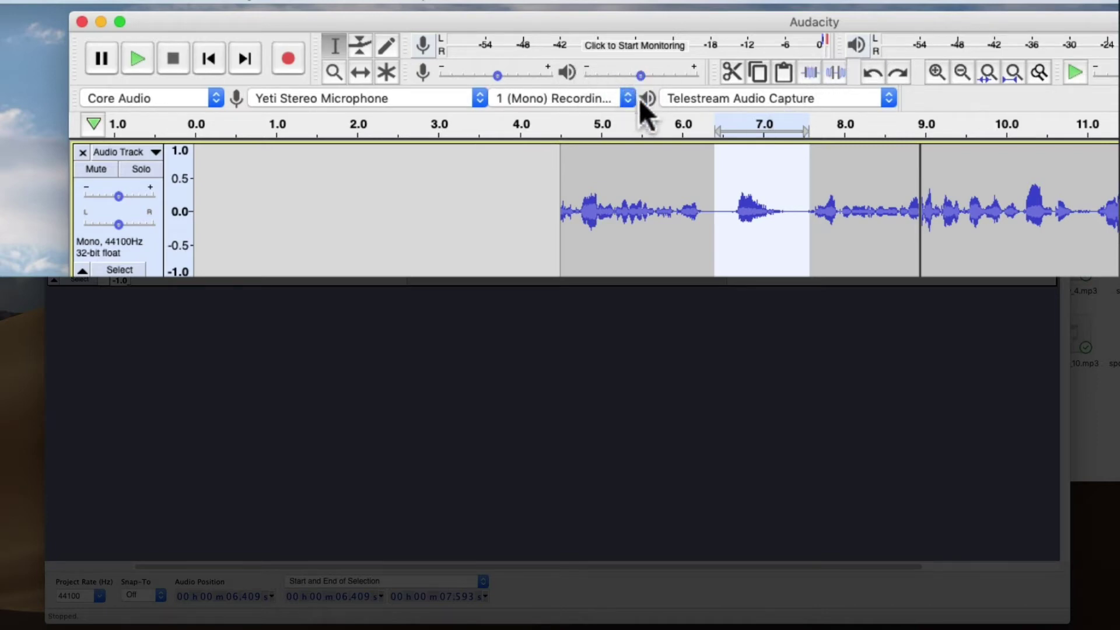
pyautogui.click(779, 99)
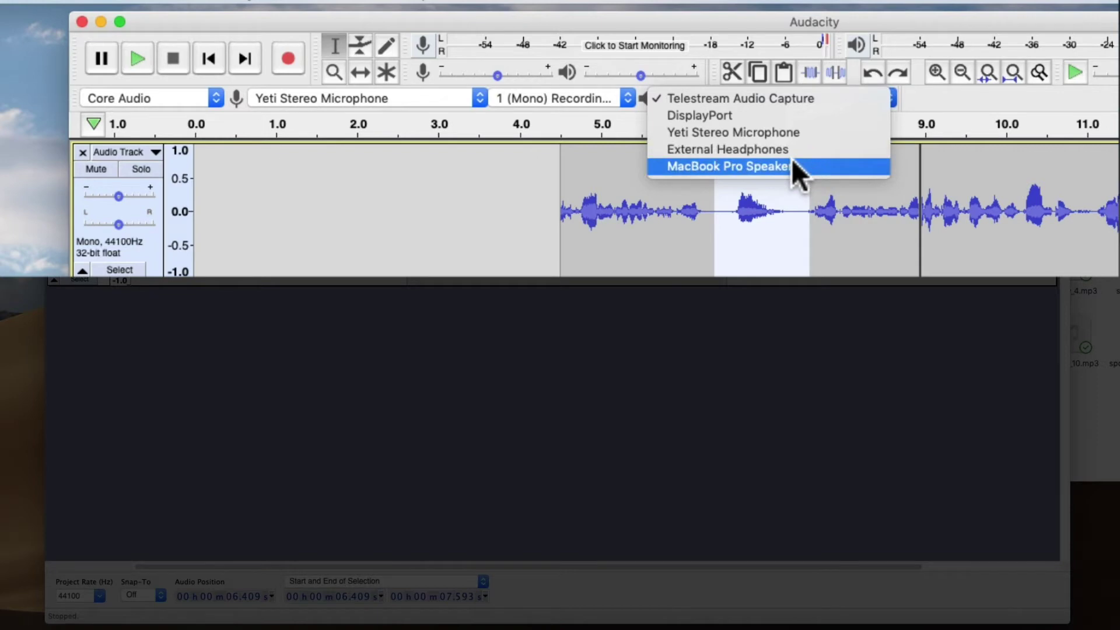
pyautogui.click(958, 97)
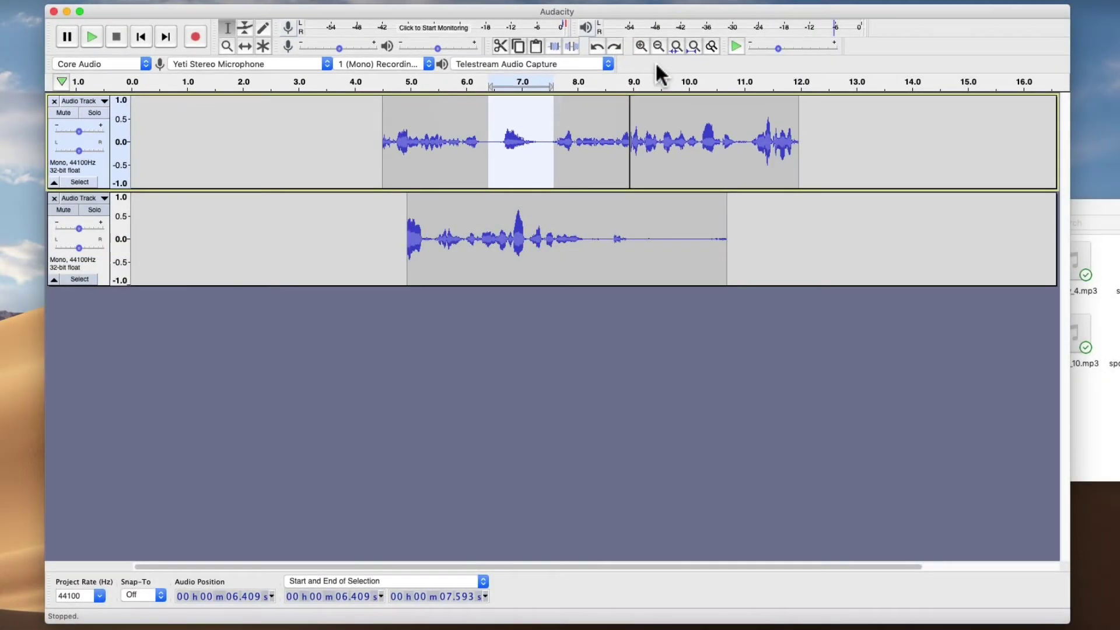
# Clear the selection, place the cursor at 5.039 seconds in the first track, and play and stop from there twice.
pyautogui.click(458, 366)
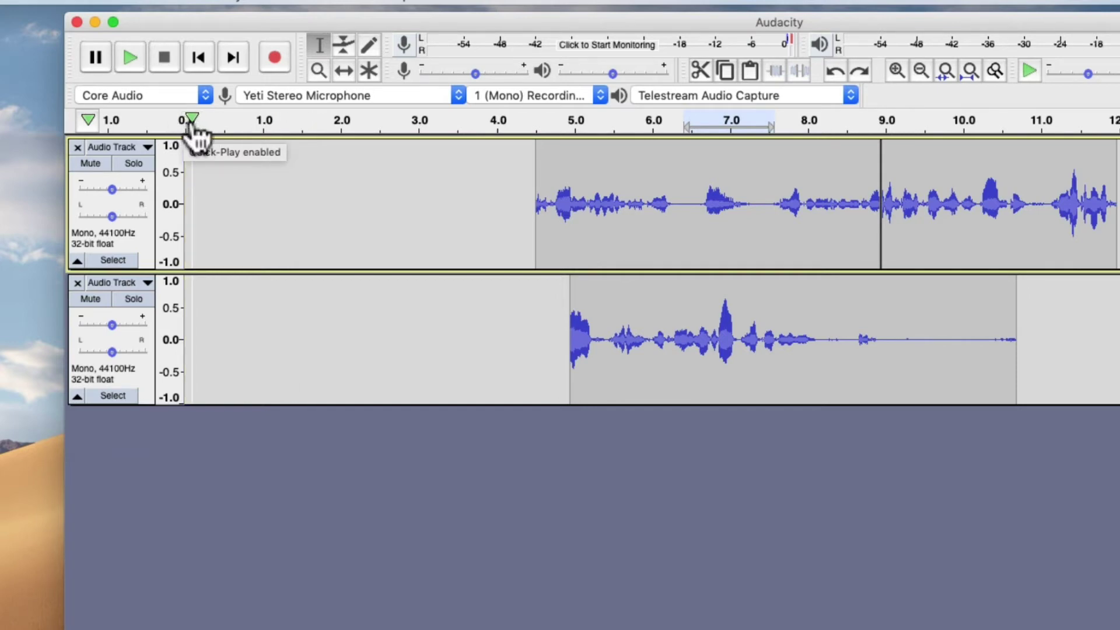
pyautogui.click(577, 153)
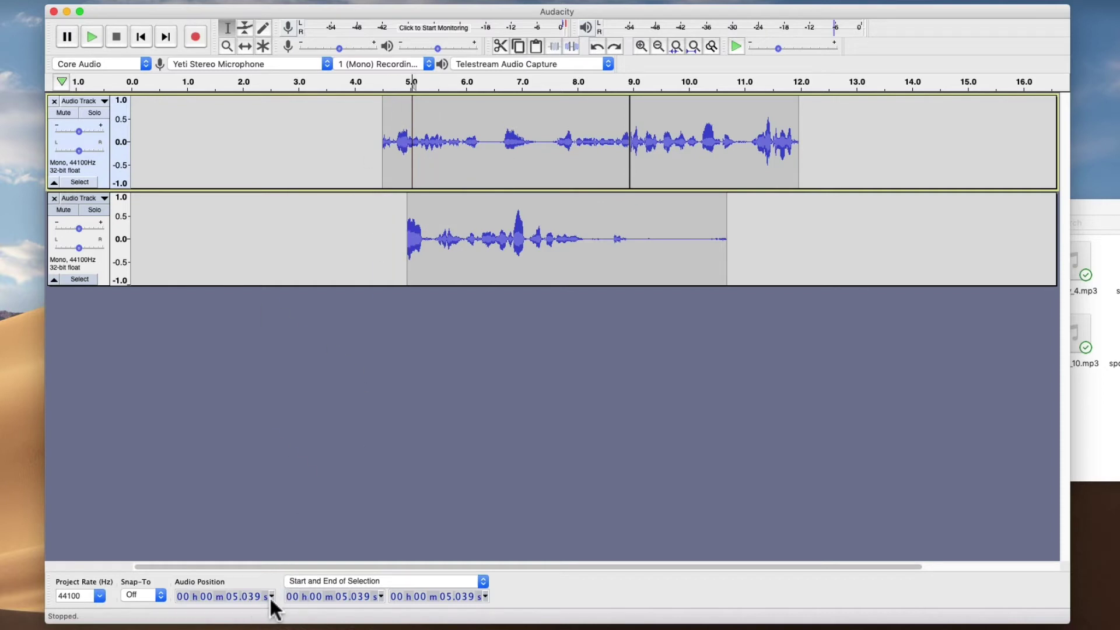
pyautogui.click(91, 38)
pyautogui.click(116, 37)
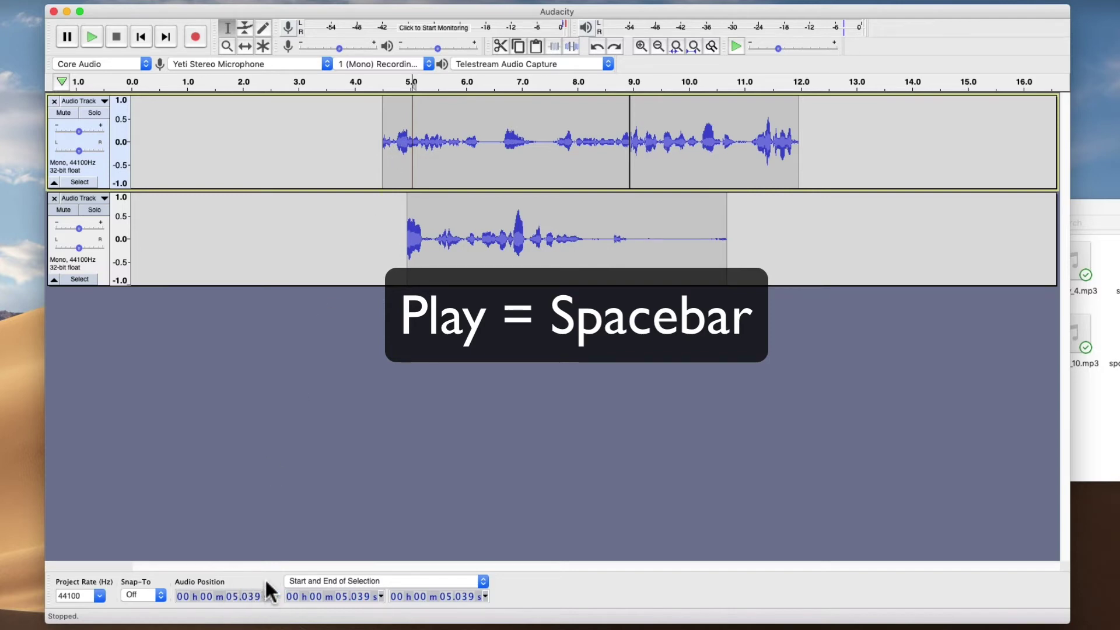
pyautogui.press('space')
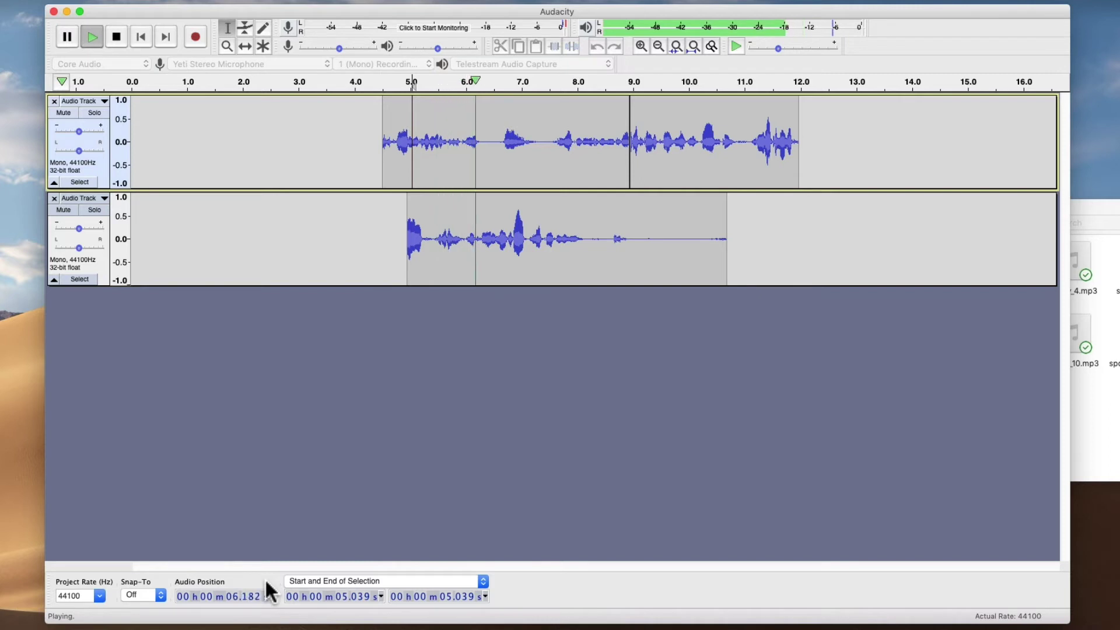
pyautogui.press('space')
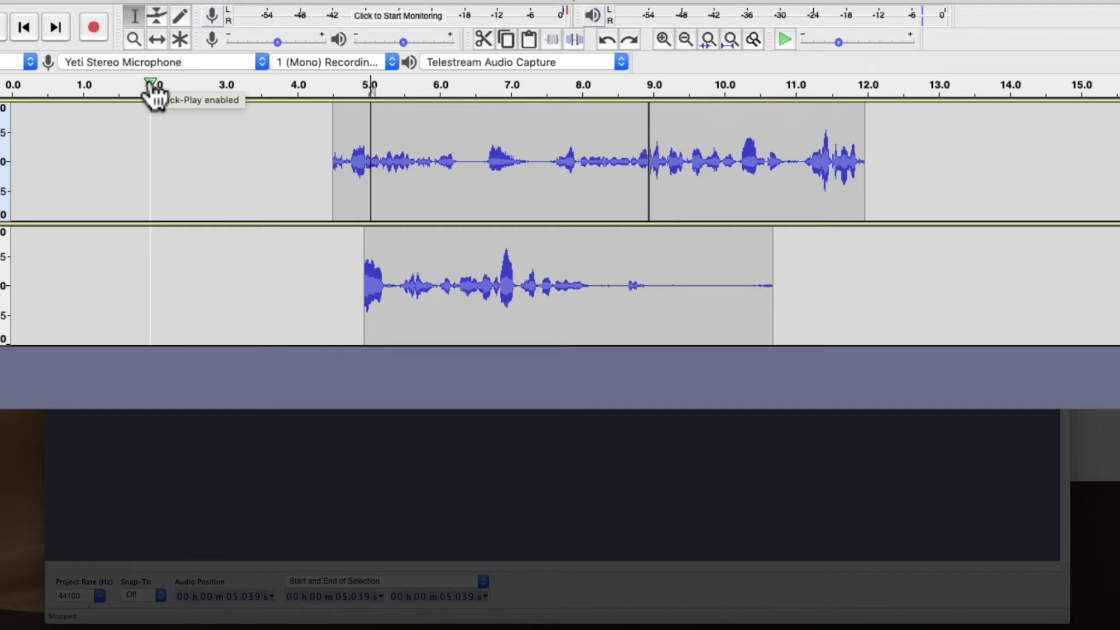
# Quick-play the tracks from about 4.6 seconds and from about 6 seconds on the timeline ruler, stopping playback each time.
pyautogui.click(339, 81)
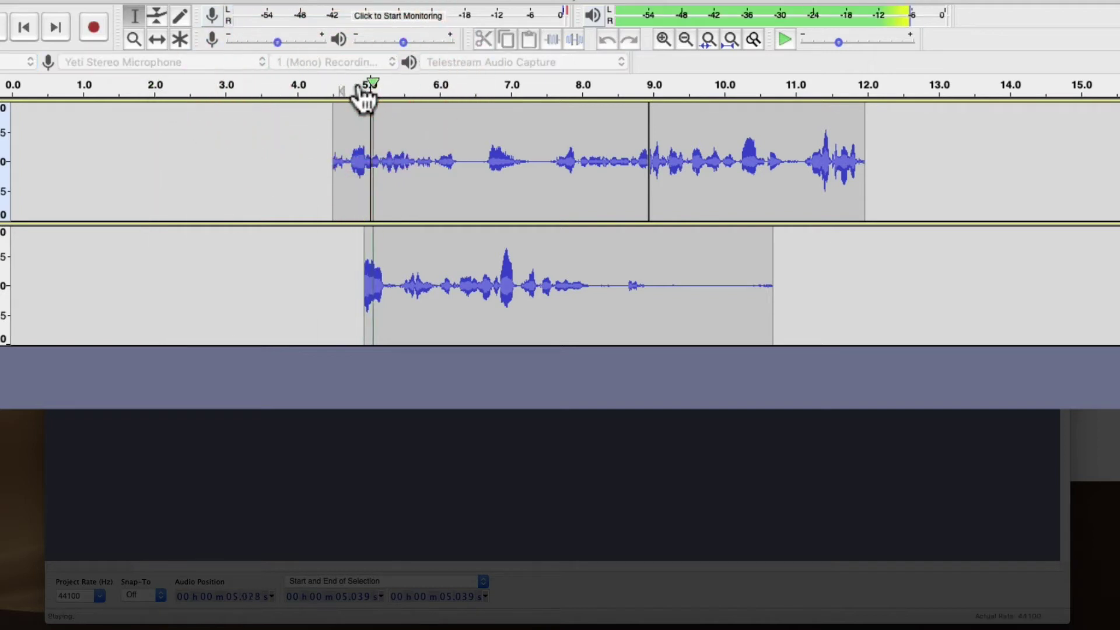
pyautogui.click(4, 29)
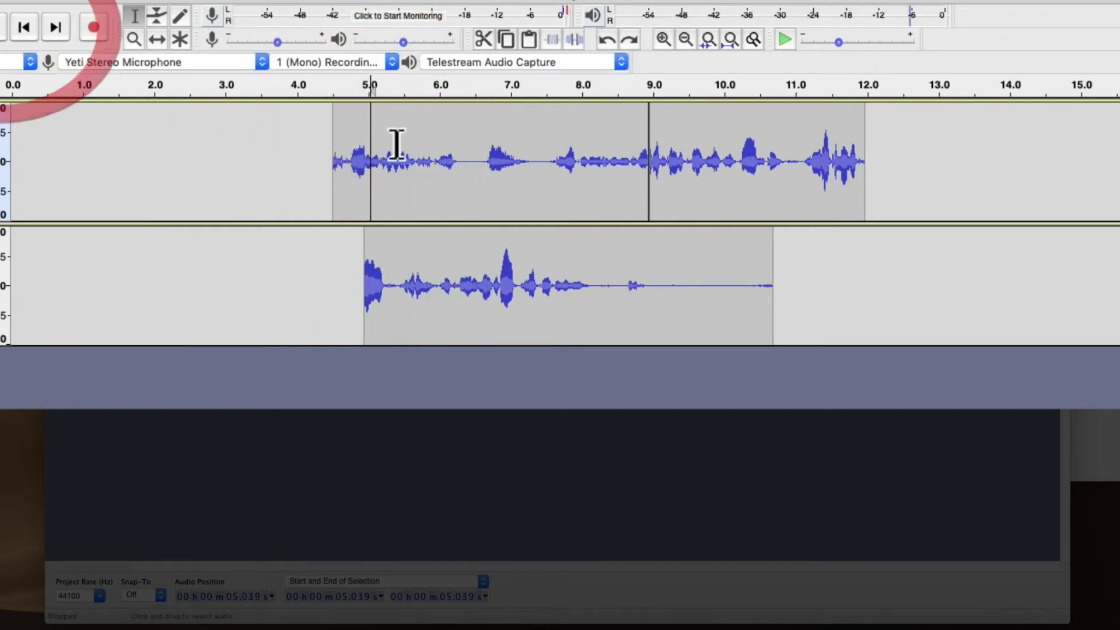
pyautogui.click(442, 87)
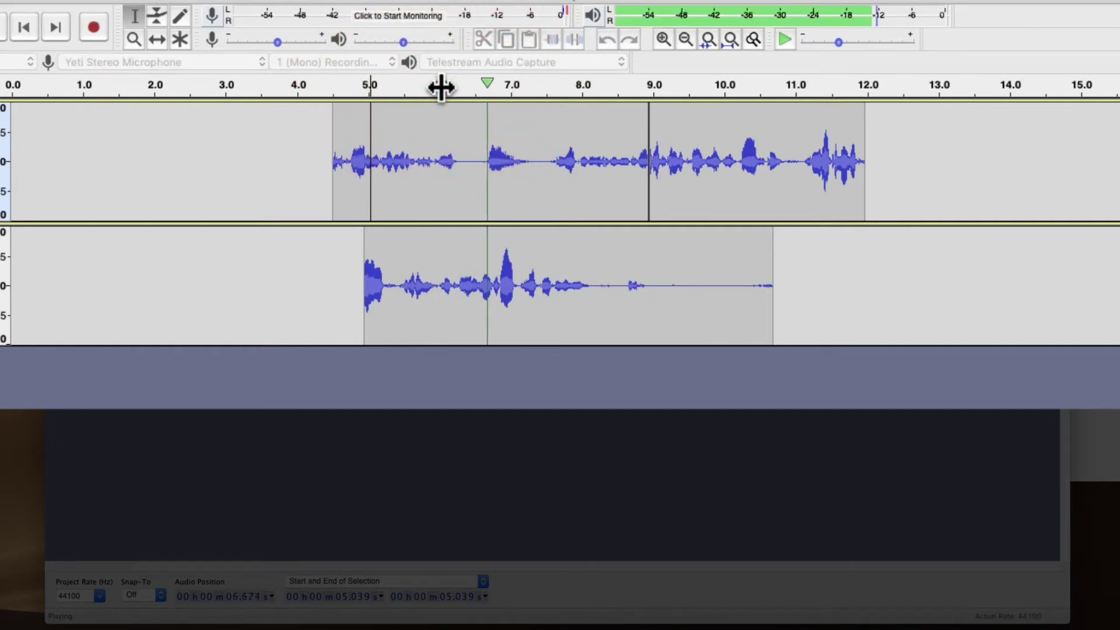
pyautogui.click(5, 29)
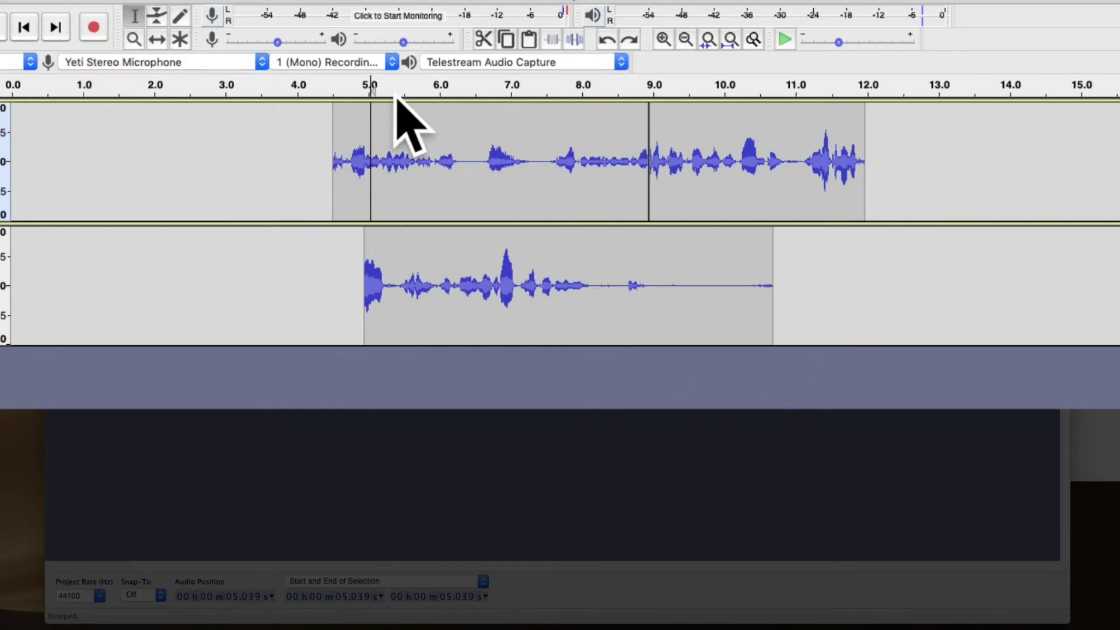
# Try placing the cursor at 5.817 seconds and at about 1.3 seconds in the first track, clearing the track selection in between.
pyautogui.click(426, 155)
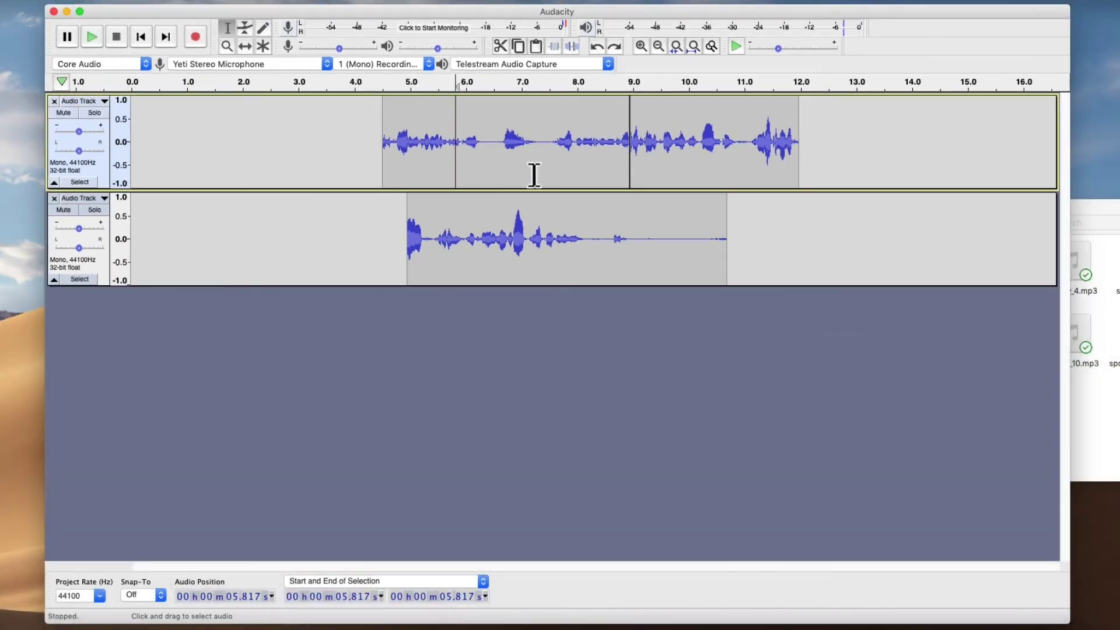
pyautogui.click(738, 449)
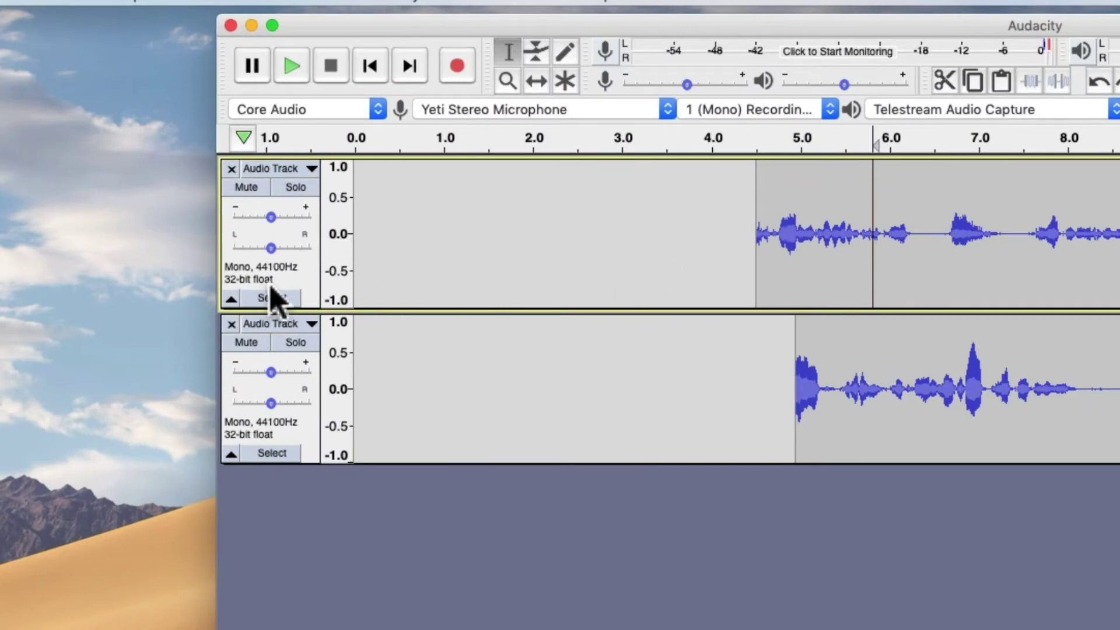
pyautogui.click(486, 437)
pyautogui.click(473, 294)
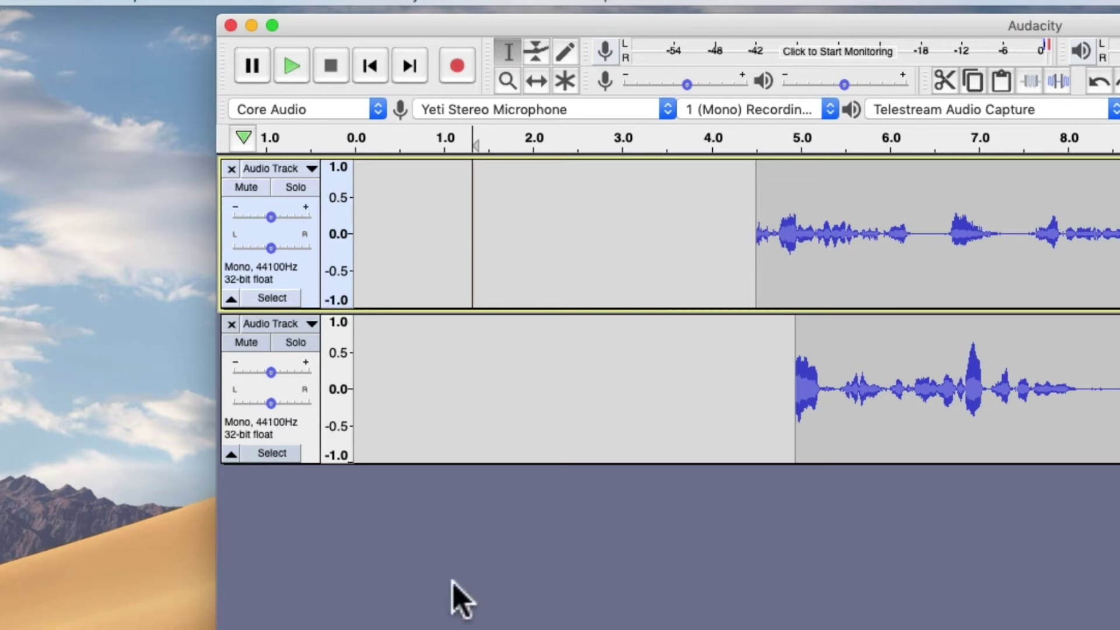
# Place the cursor at 5.074 seconds in the second track, play from there, and stop playback.
pyautogui.click(941, 355)
pyautogui.click(807, 362)
pyautogui.click(291, 66)
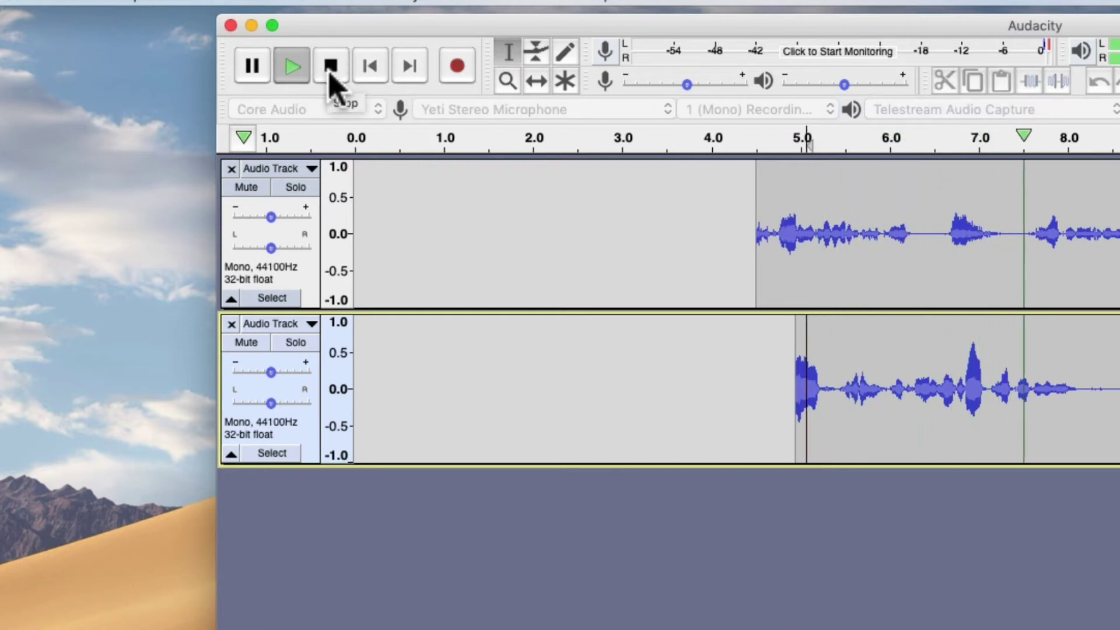
pyautogui.click(329, 70)
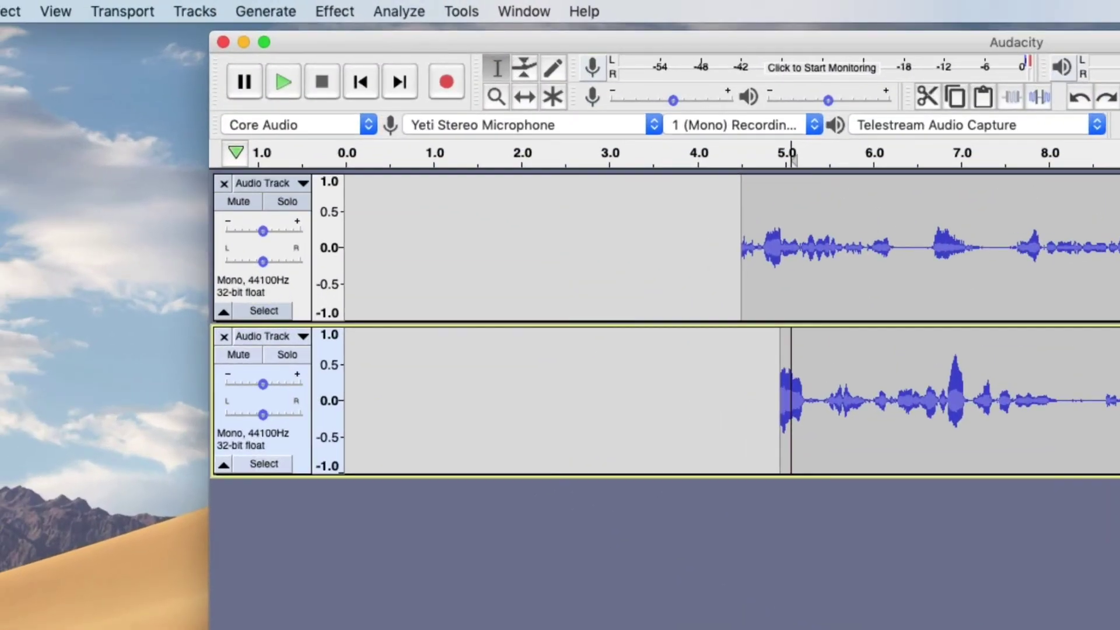
# Add a new mono track below the two existing tracks, and move the focus to the first track.
pyautogui.click(154, 10)
pyautogui.moveTo(192, 35)
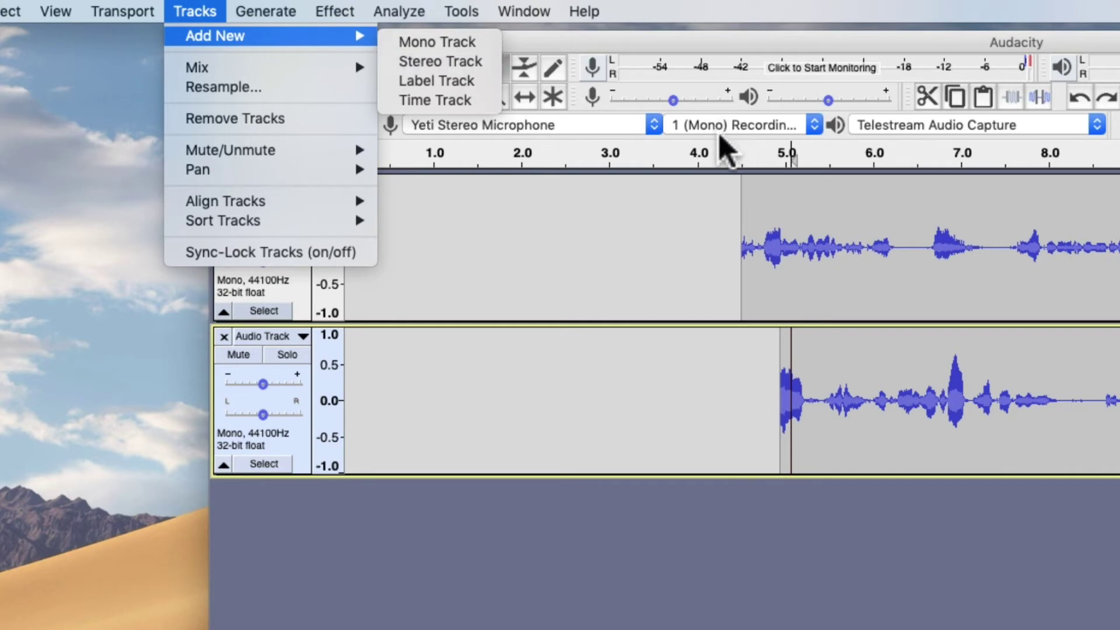
pyautogui.click(439, 42)
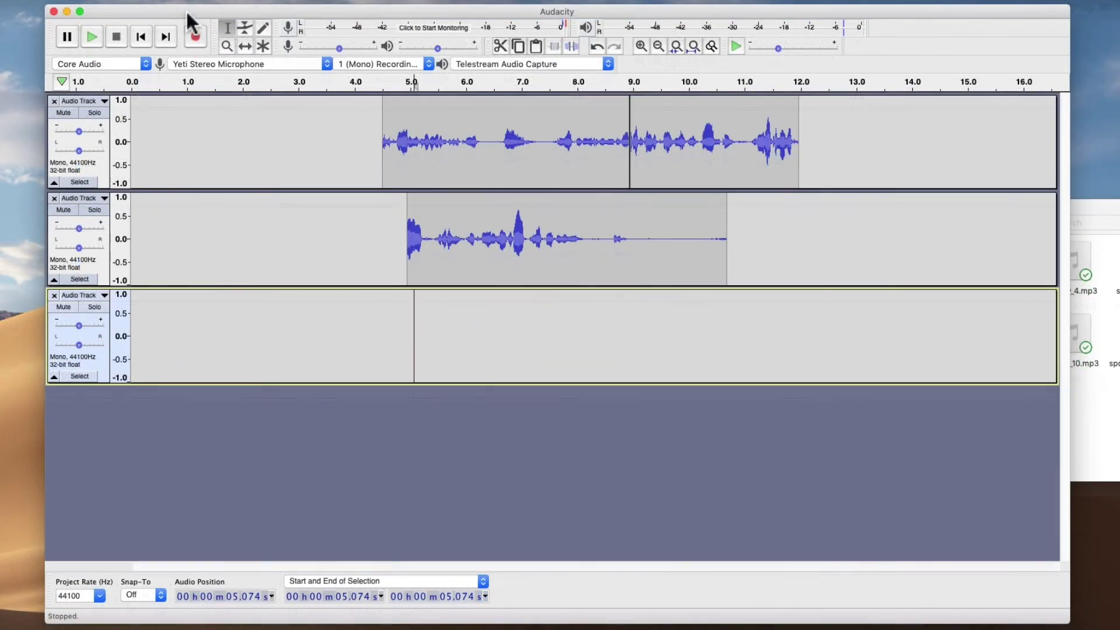
pyautogui.click(125, 128)
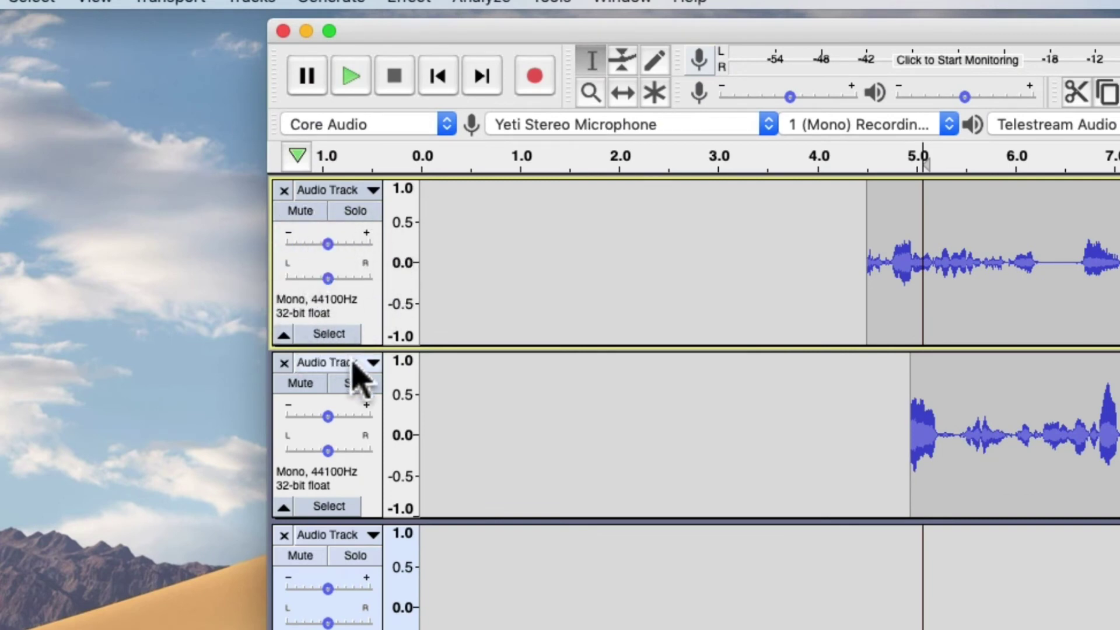
# Try muting and then soloing the first track, switching each setting off again.
pyautogui.click(320, 214)
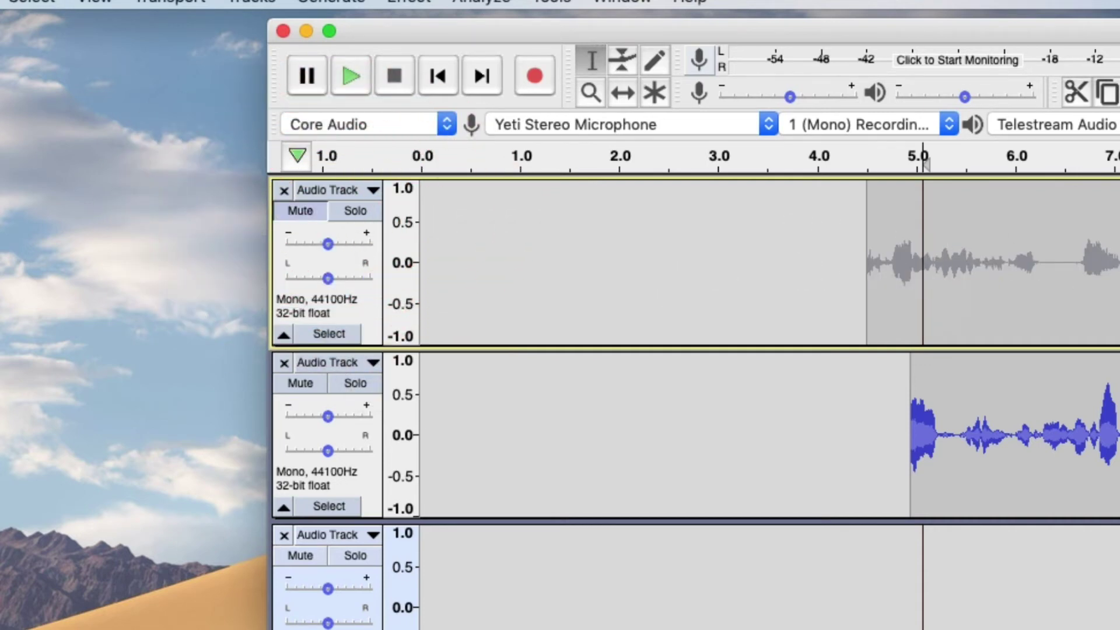
pyautogui.click(283, 216)
pyautogui.click(366, 214)
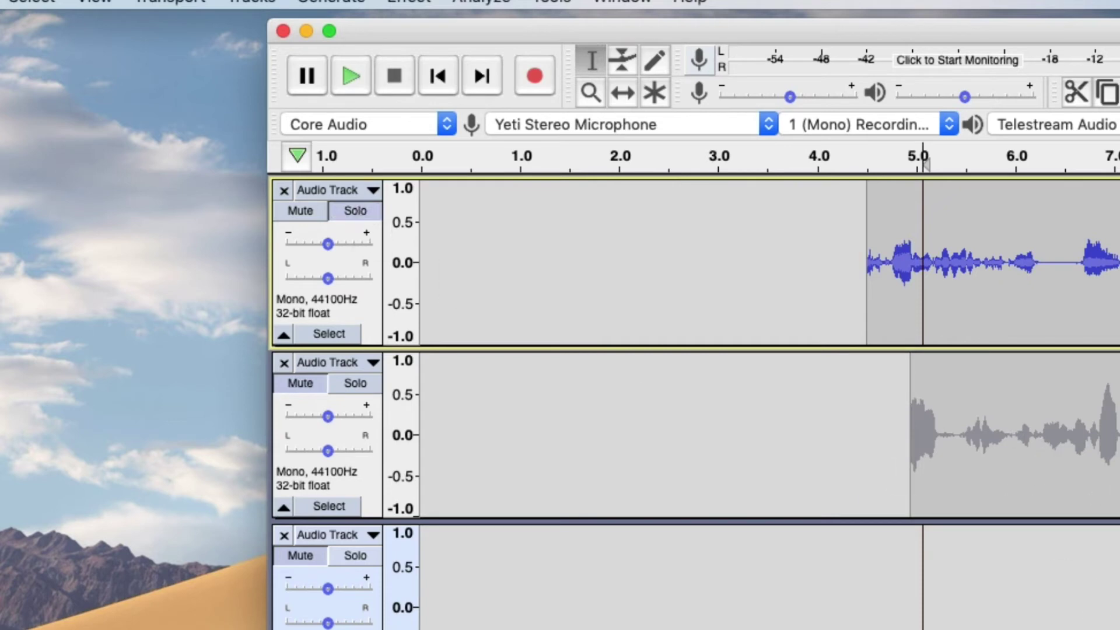
pyautogui.click(357, 212)
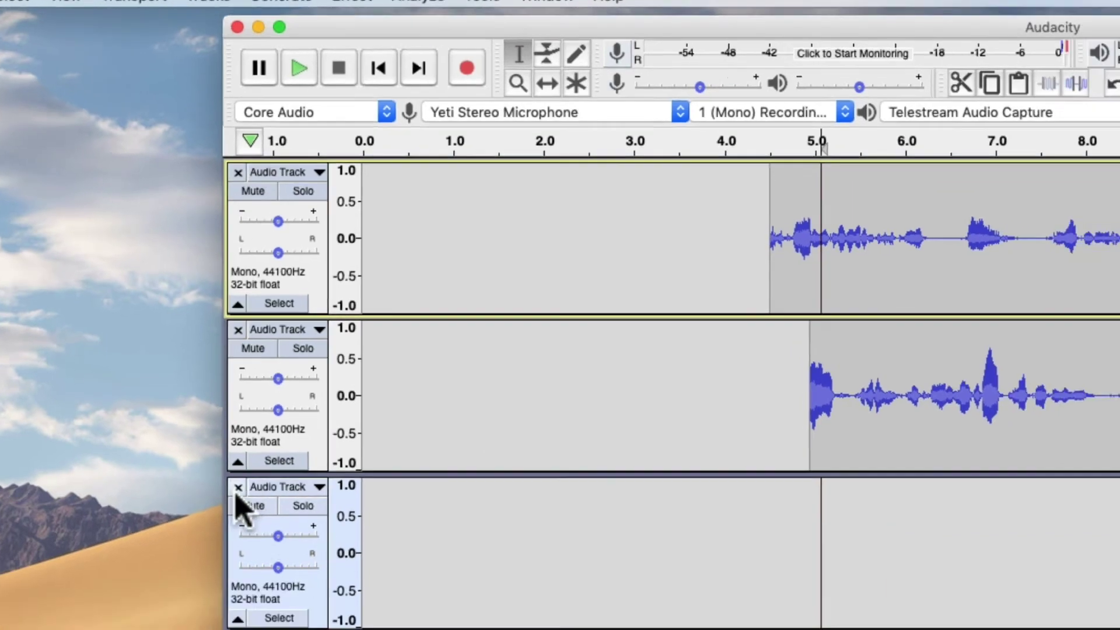
# Delete the empty third track, and try muting and collapsing the first track.
pyautogui.click(284, 535)
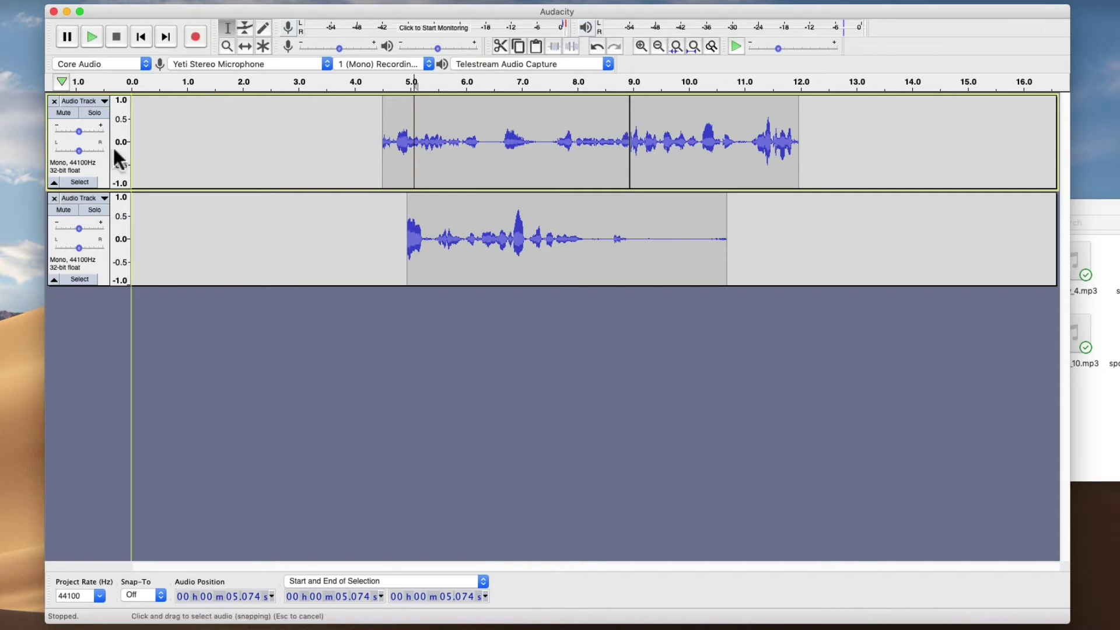
pyautogui.click(67, 113)
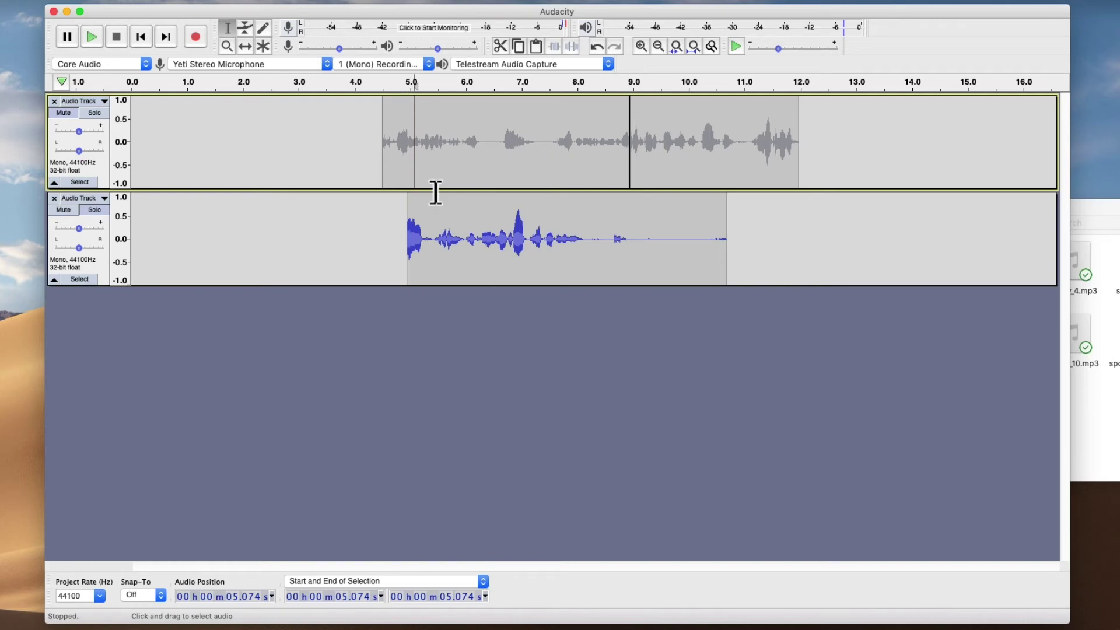
pyautogui.click(53, 182)
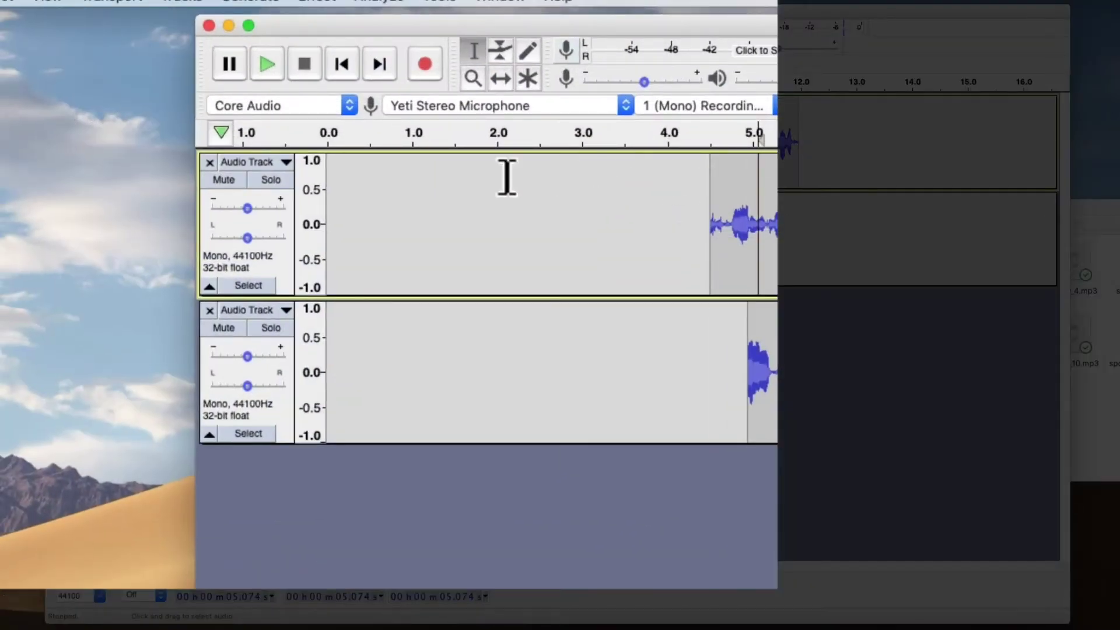
# Try moving the first track to the bottom, and move it back to the top.
pyautogui.click(281, 162)
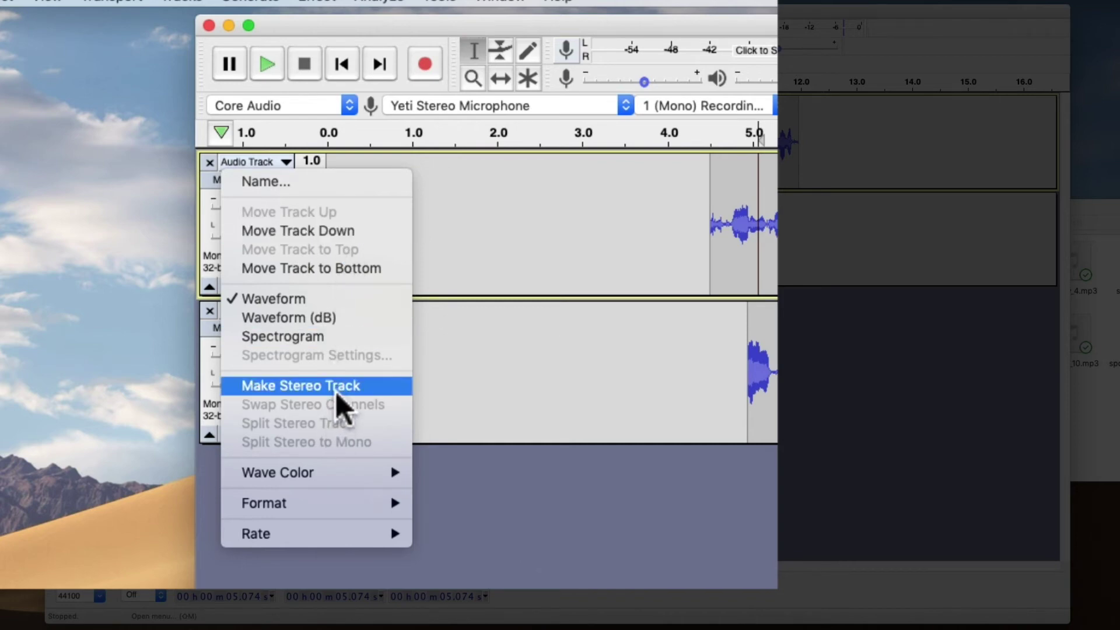
pyautogui.click(357, 272)
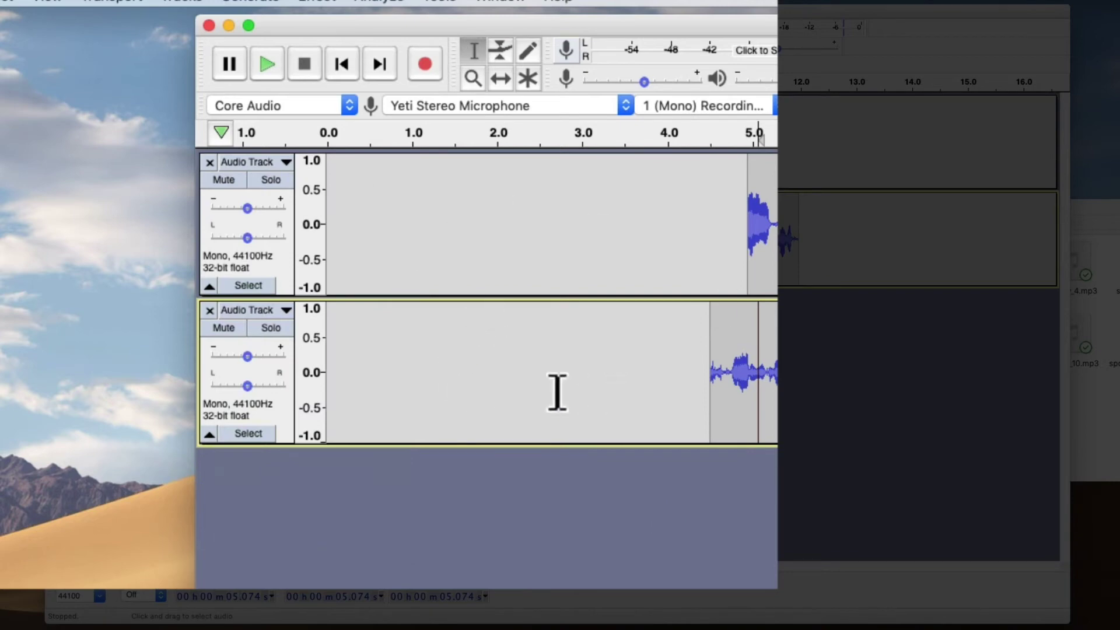
pyautogui.click(277, 312)
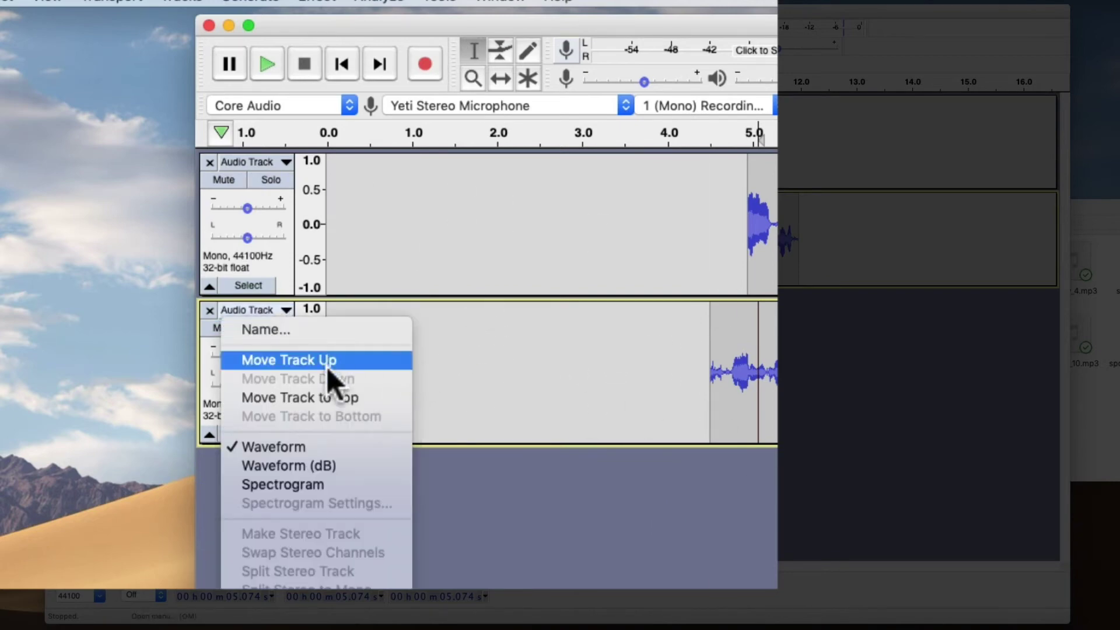
pyautogui.click(331, 397)
pyautogui.click(279, 162)
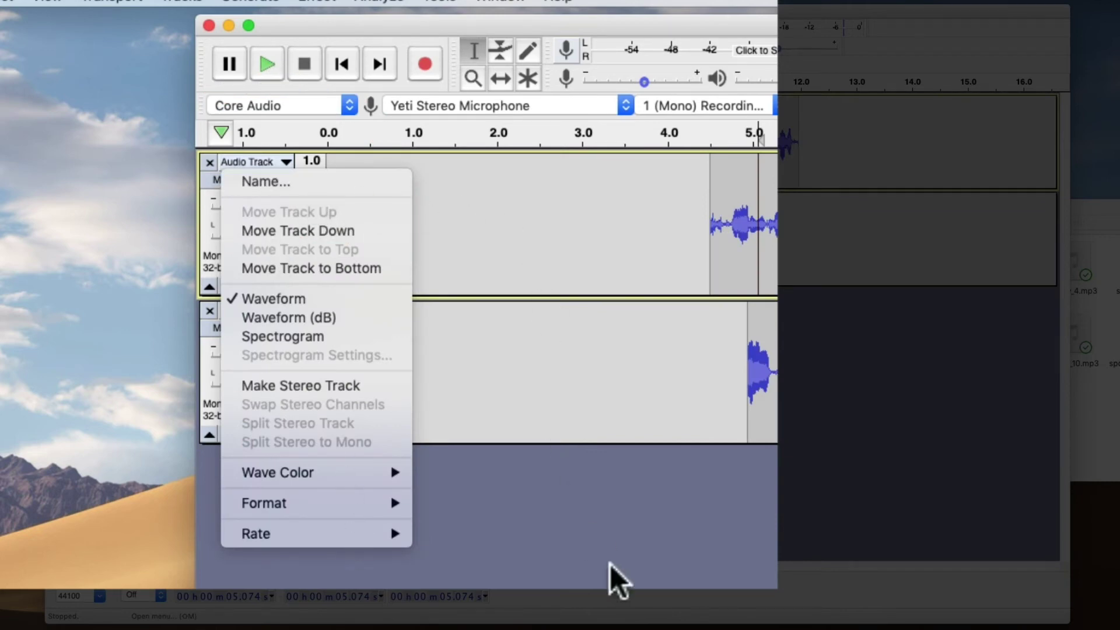
pyautogui.click(508, 216)
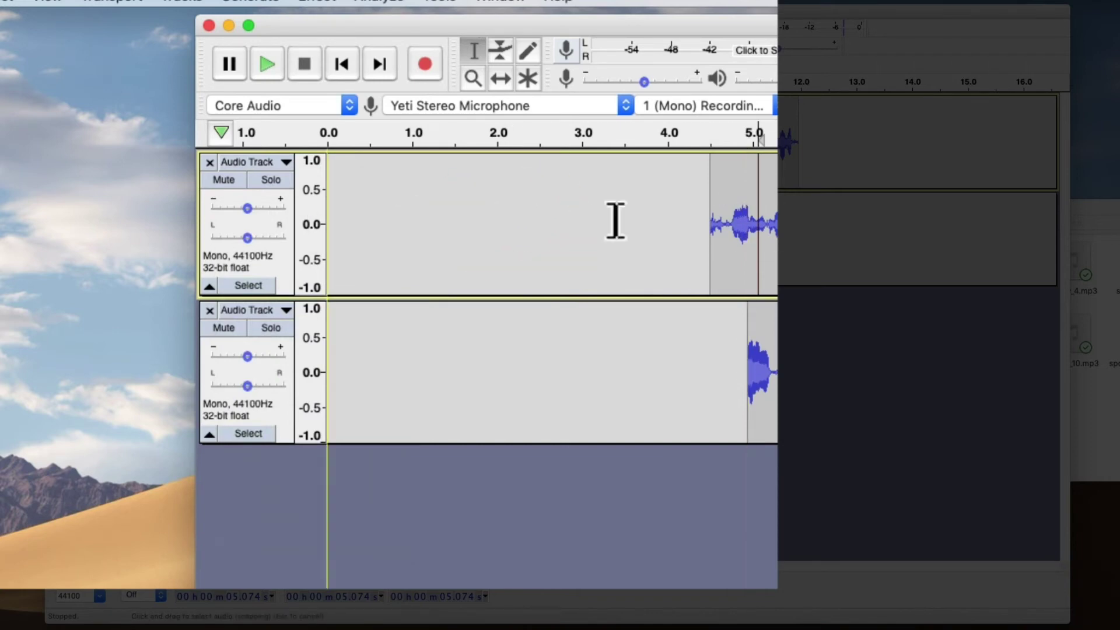
pyautogui.click(284, 162)
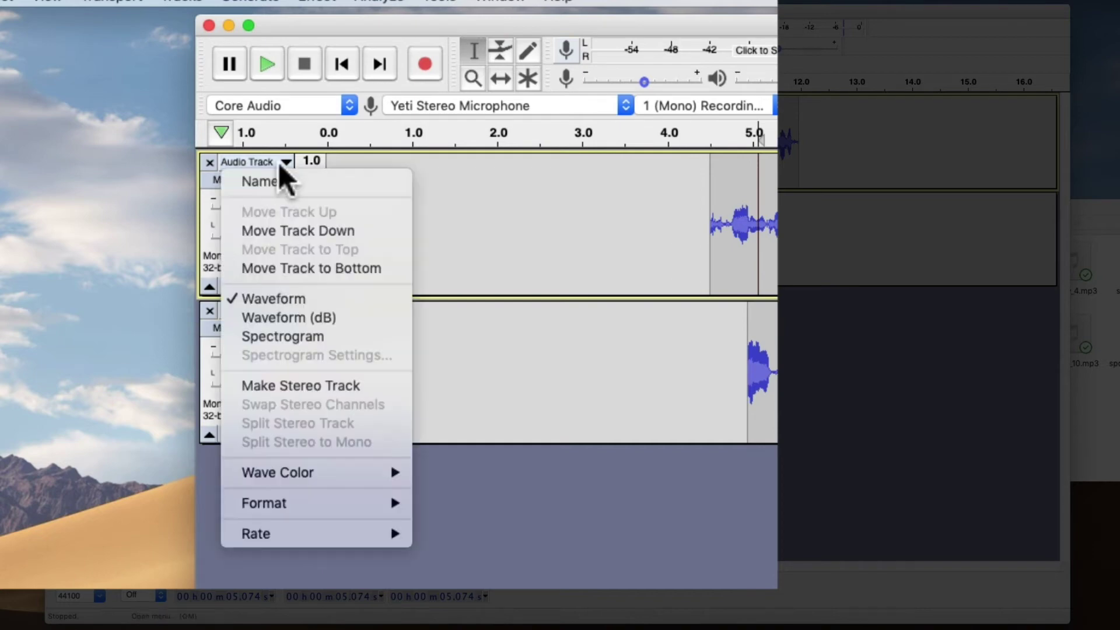
pyautogui.click(508, 225)
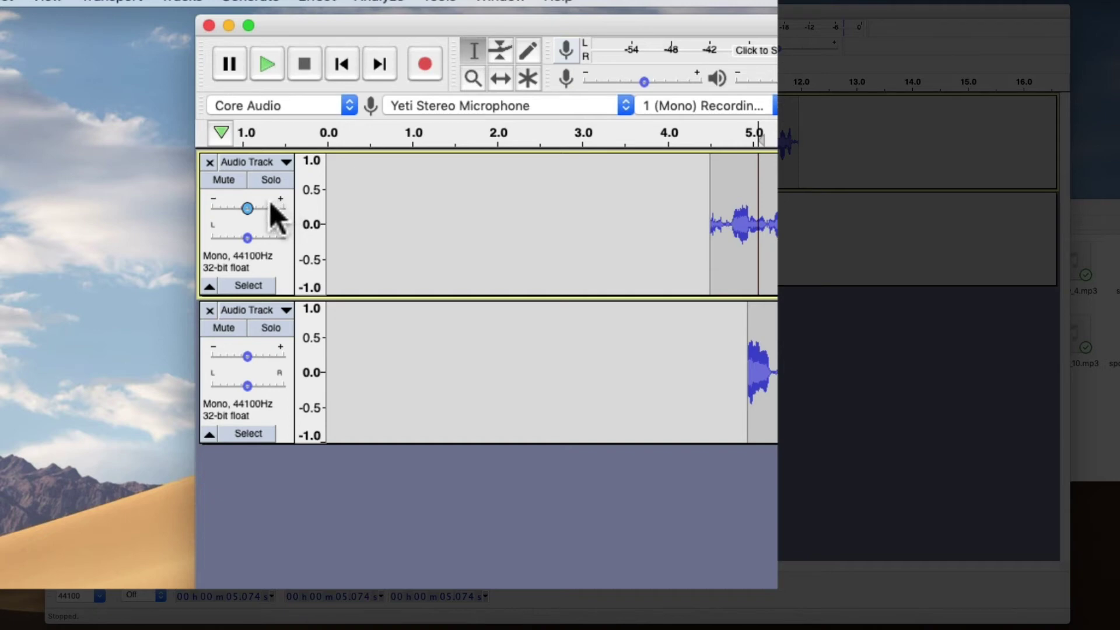
# Select all the audio of the first track, and try collapsing and expanding that track.
pyautogui.moveTo(250, 208)
pyautogui.mouseDown()
pyautogui.moveTo(239, 210)
pyautogui.moveTo(268, 211)
pyautogui.moveTo(250, 211)
pyautogui.mouseUp()
pyautogui.click(250, 284)
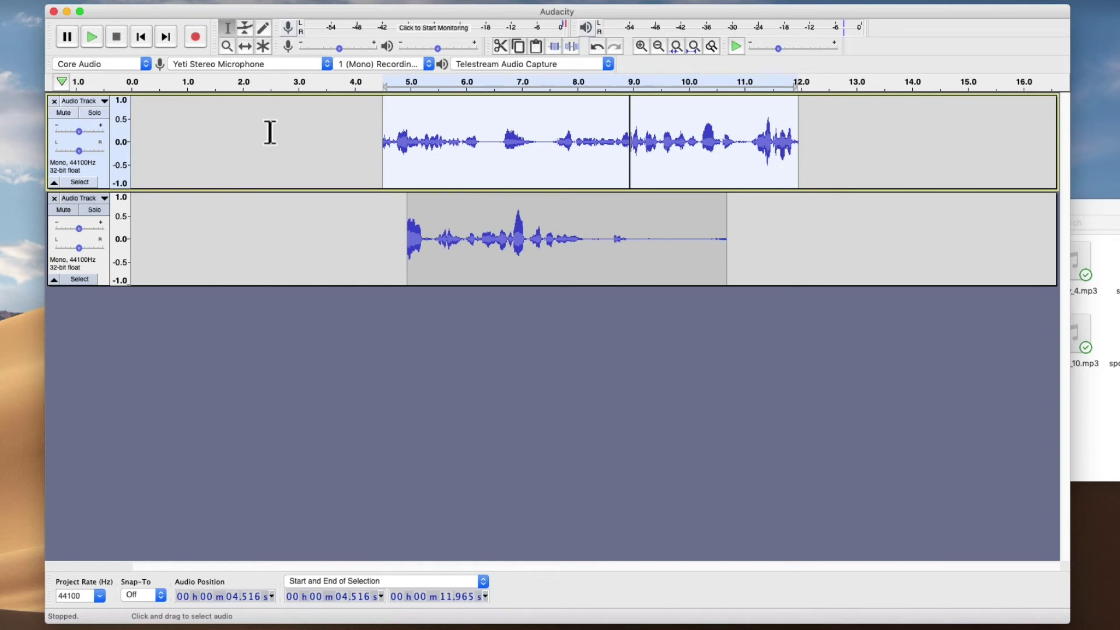
pyautogui.click(54, 183)
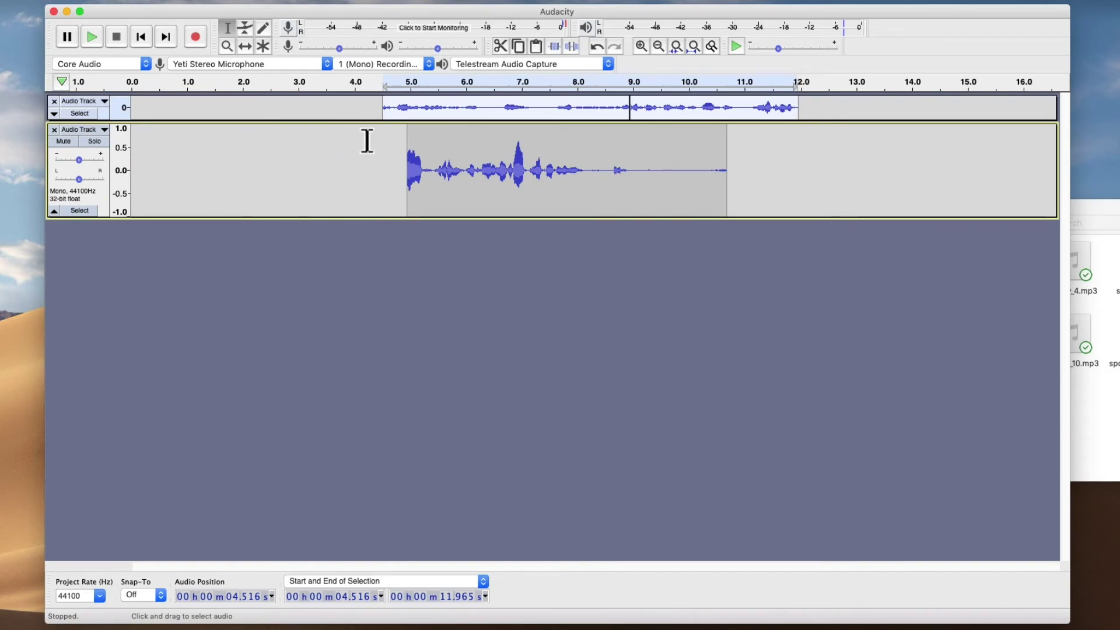
pyautogui.click(54, 113)
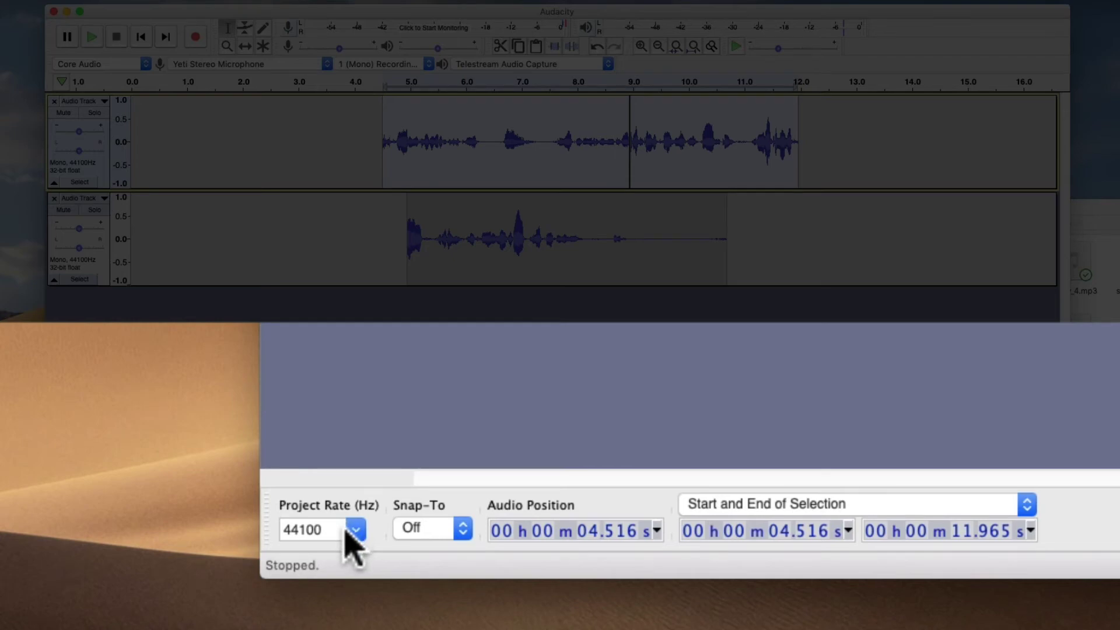
# Try a project rate of 48000 Hz, and set it back to 44100 Hz.
pyautogui.click(348, 527)
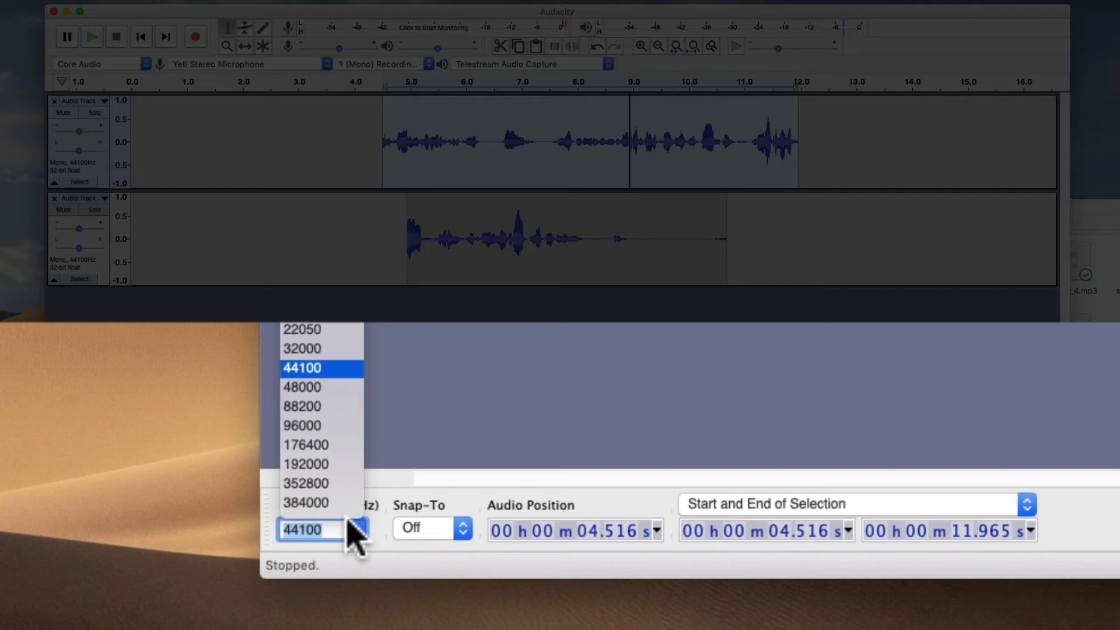
pyautogui.click(344, 387)
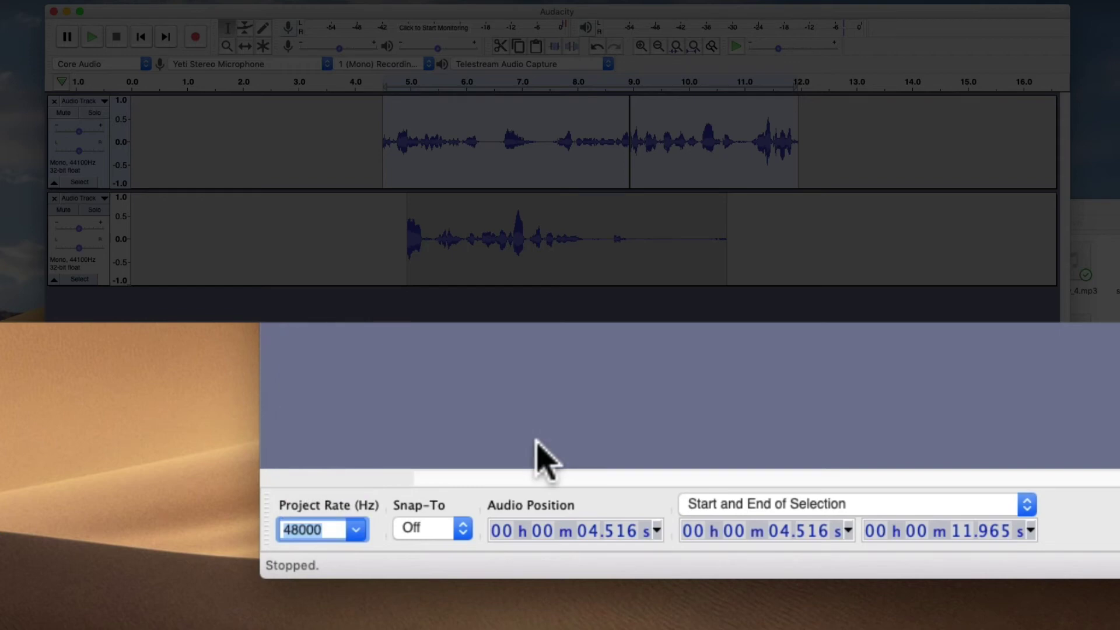
pyautogui.click(355, 530)
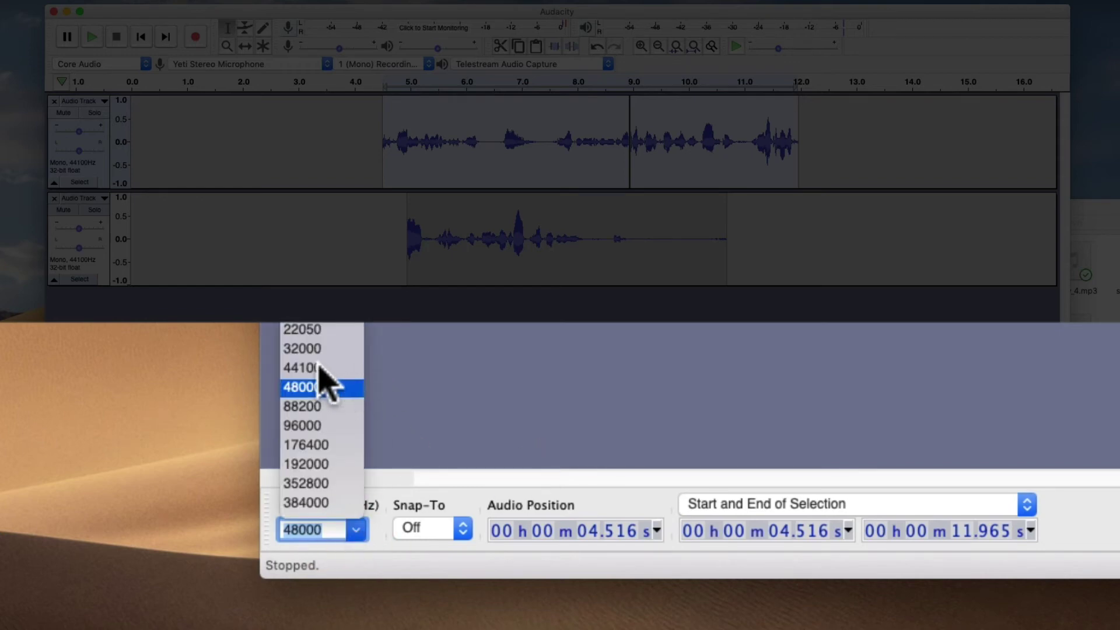
pyautogui.click(320, 367)
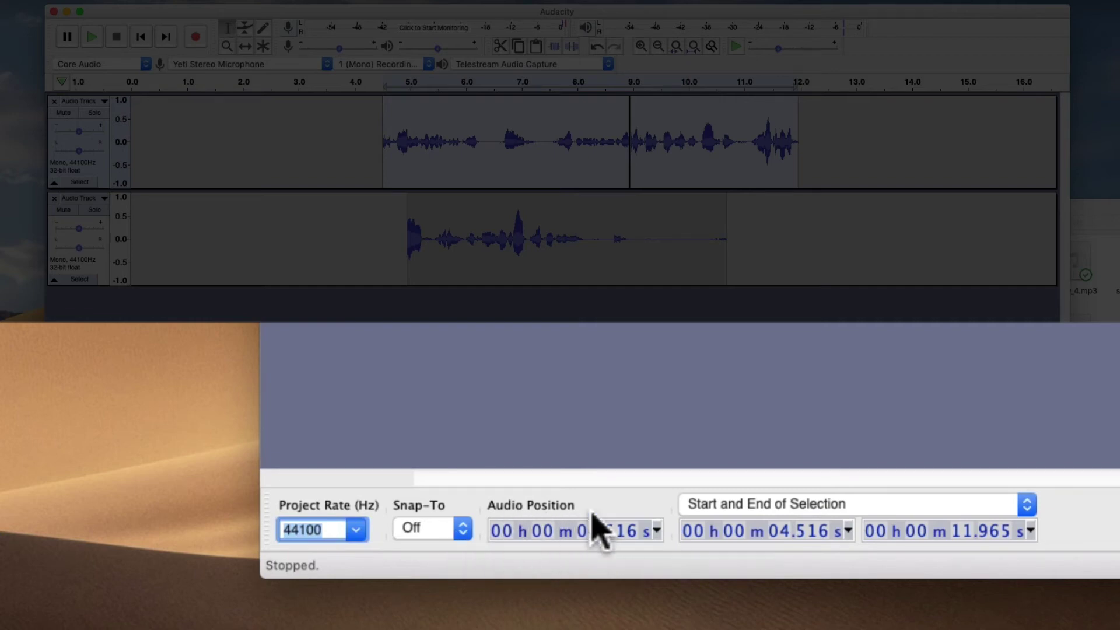
# Place the cursor at 8.336 seconds in the first track, select from 5.840 to 7.790 seconds, and deselect the track.
pyautogui.click(596, 123)
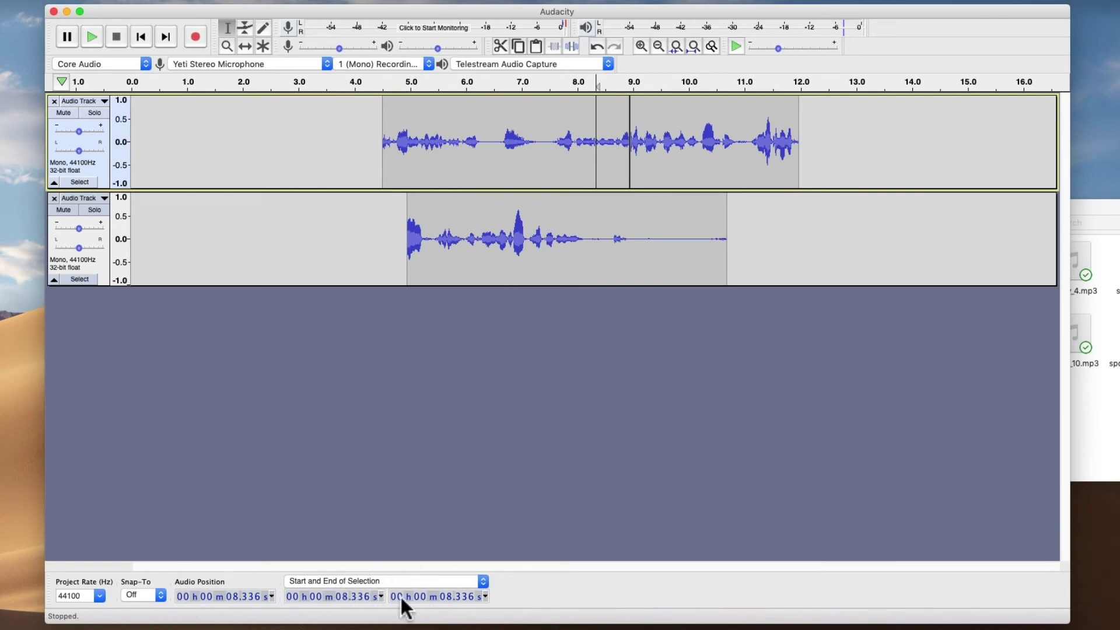
pyautogui.moveTo(457, 140); pyautogui.dragTo(564, 154)
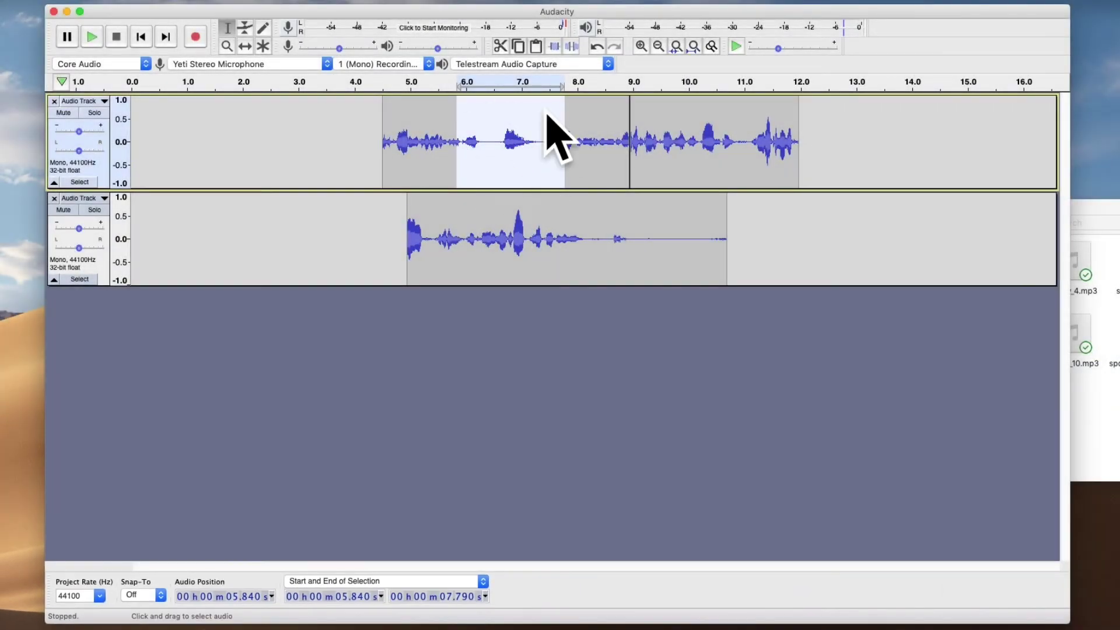
pyautogui.click(236, 342)
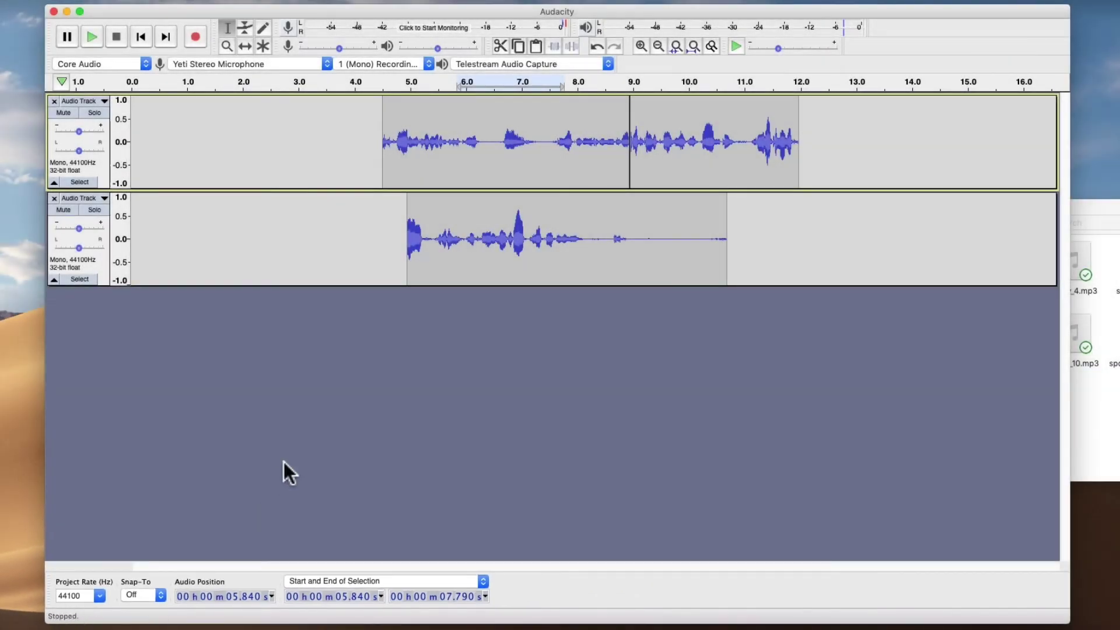
# Collapse both audio tracks.
pyautogui.click(53, 280)
pyautogui.click(54, 182)
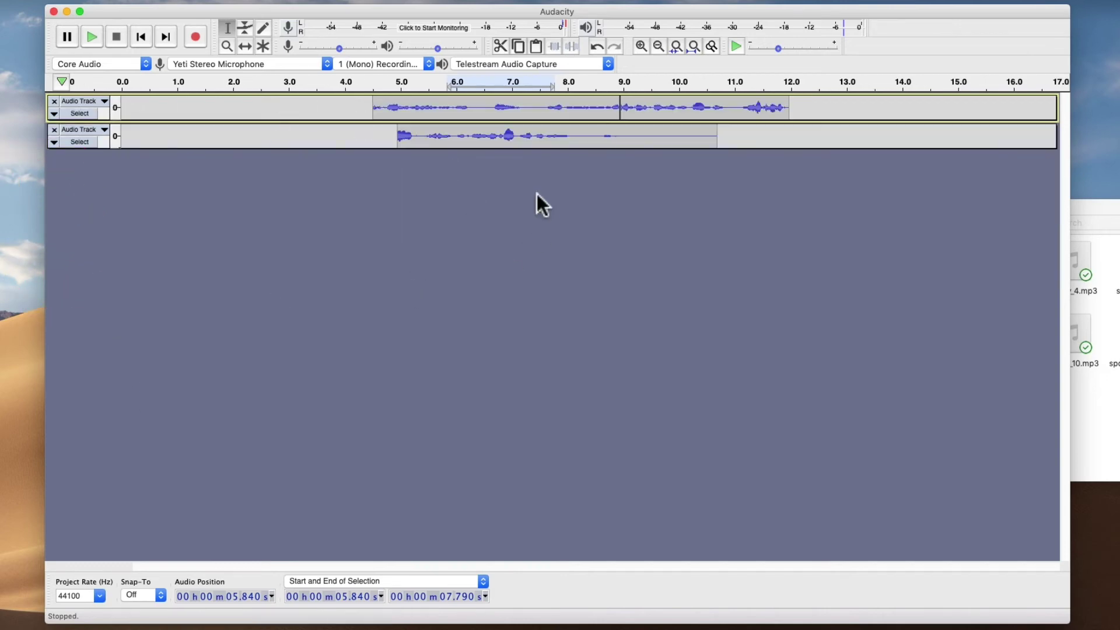
pyautogui.click(253, 359)
# Import spooky_1.mp3 from the Narrator folder in Finder as a new track, and return to Audacity.
pyautogui.click(1097, 409)
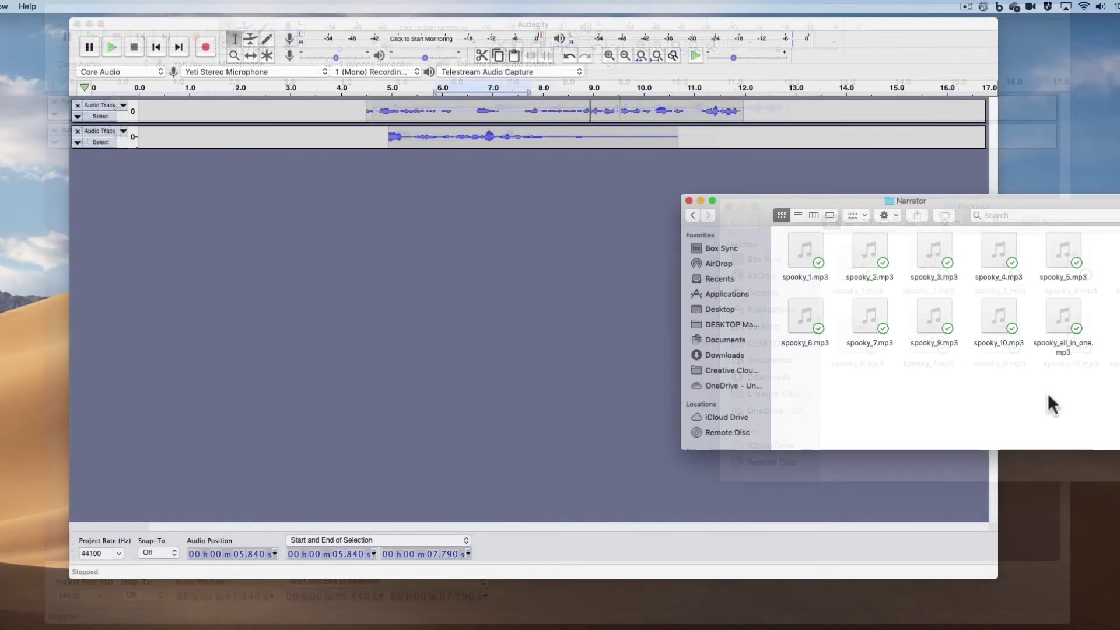
pyautogui.moveTo(804, 255); pyautogui.dragTo(473, 232)
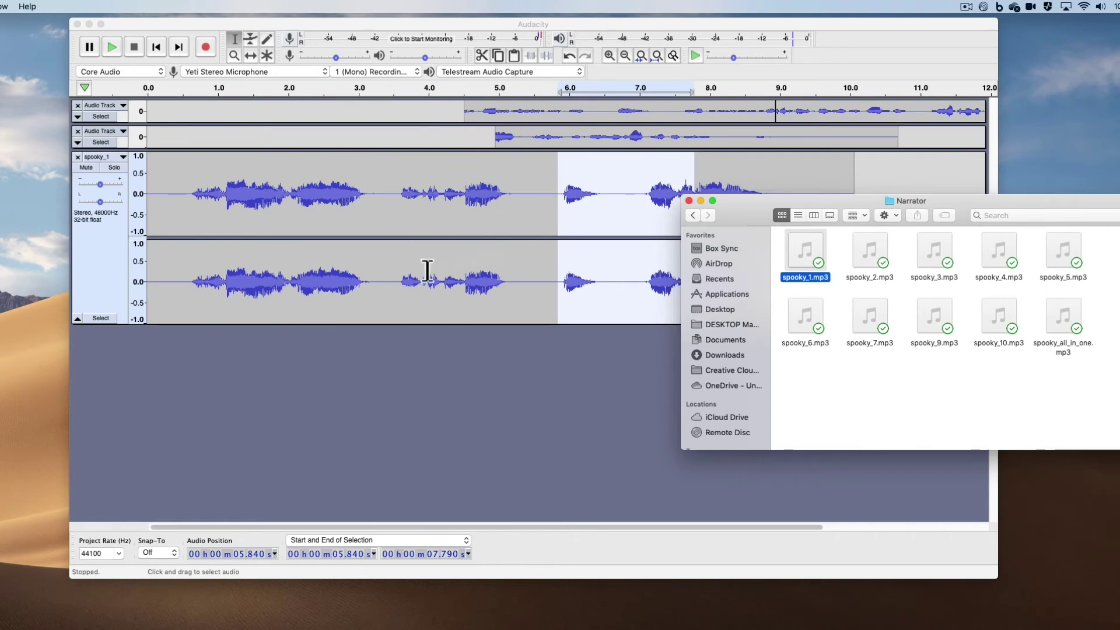
pyautogui.click(579, 392)
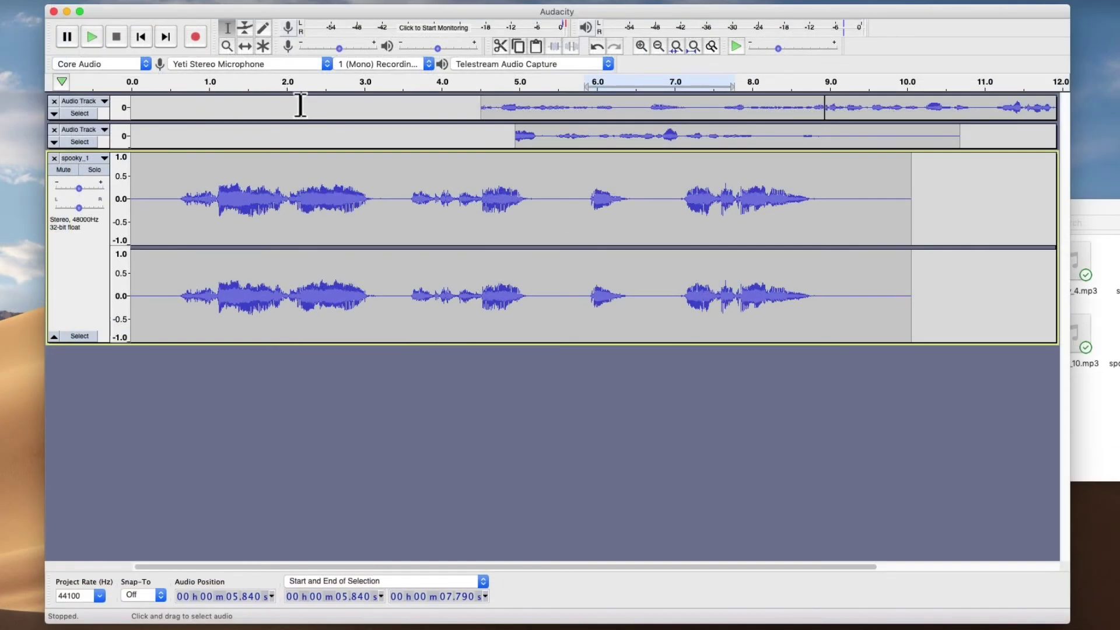
# Move the spooky_1 clip with the Time Shift tool so that it starts at about 4.5 seconds.
pyautogui.click(244, 46)
pyautogui.moveTo(264, 209); pyautogui.dragTo(545, 230)
pyautogui.moveTo(453, 180); pyautogui.dragTo(521, 180)
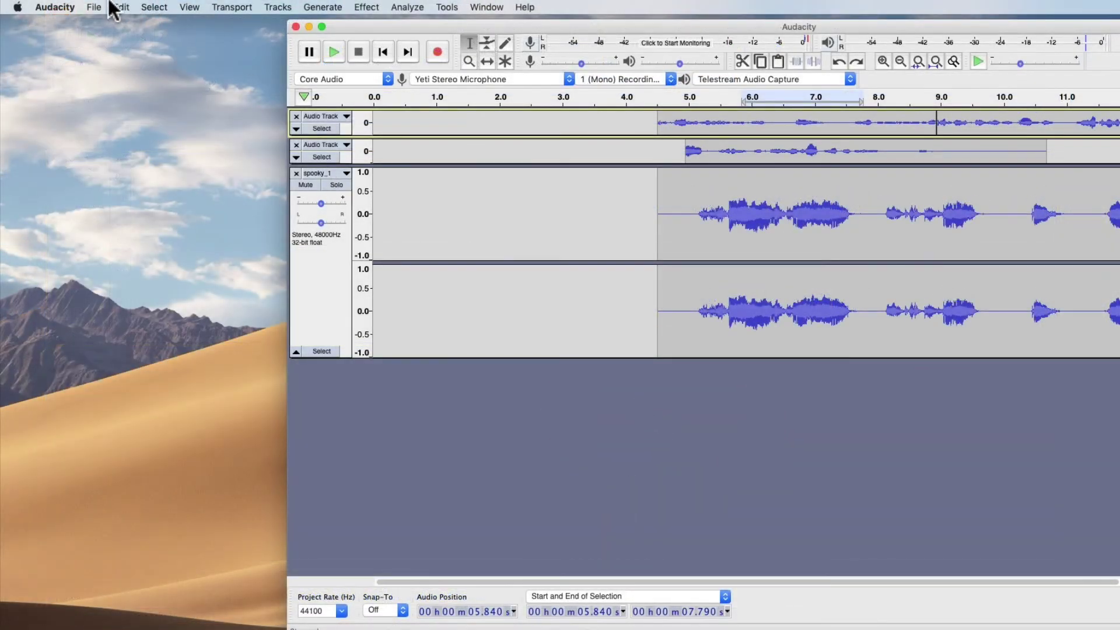
# Import the audio file Bird Owl.mp3 from the Sounds folder as a new track.
pyautogui.click(107, 7)
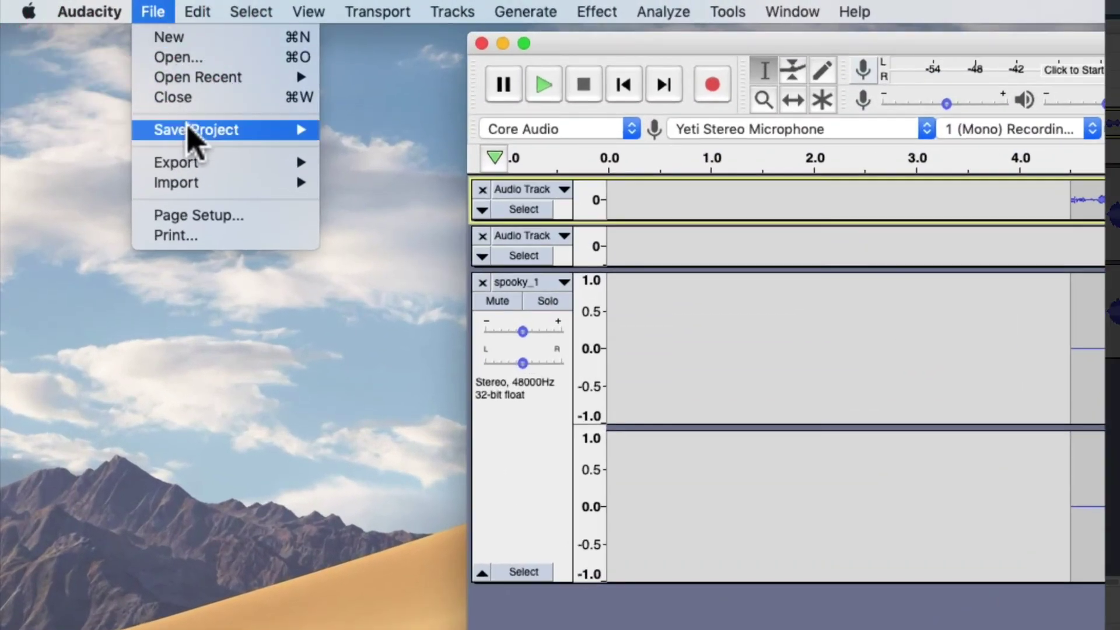
pyautogui.moveTo(286, 171)
pyautogui.click(363, 182)
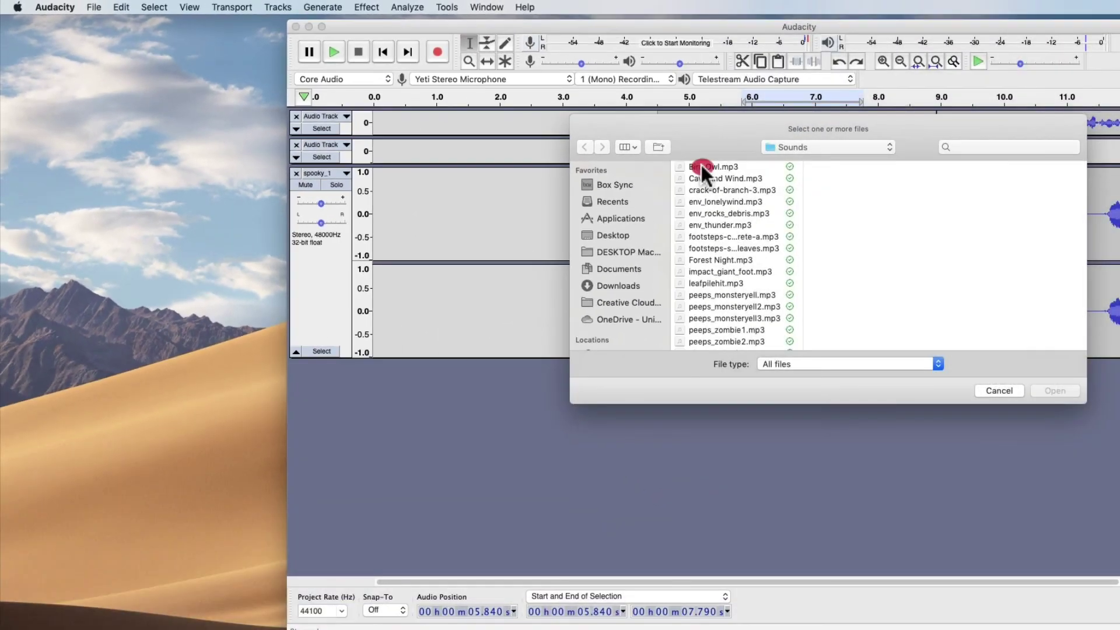
pyautogui.click(701, 166)
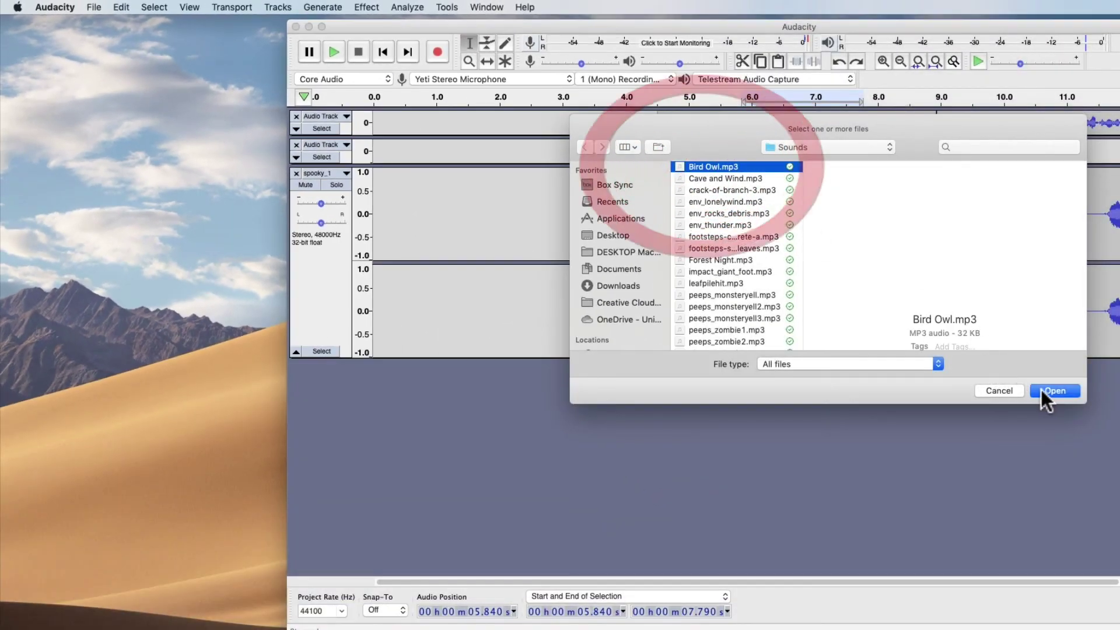
pyautogui.click(1044, 387)
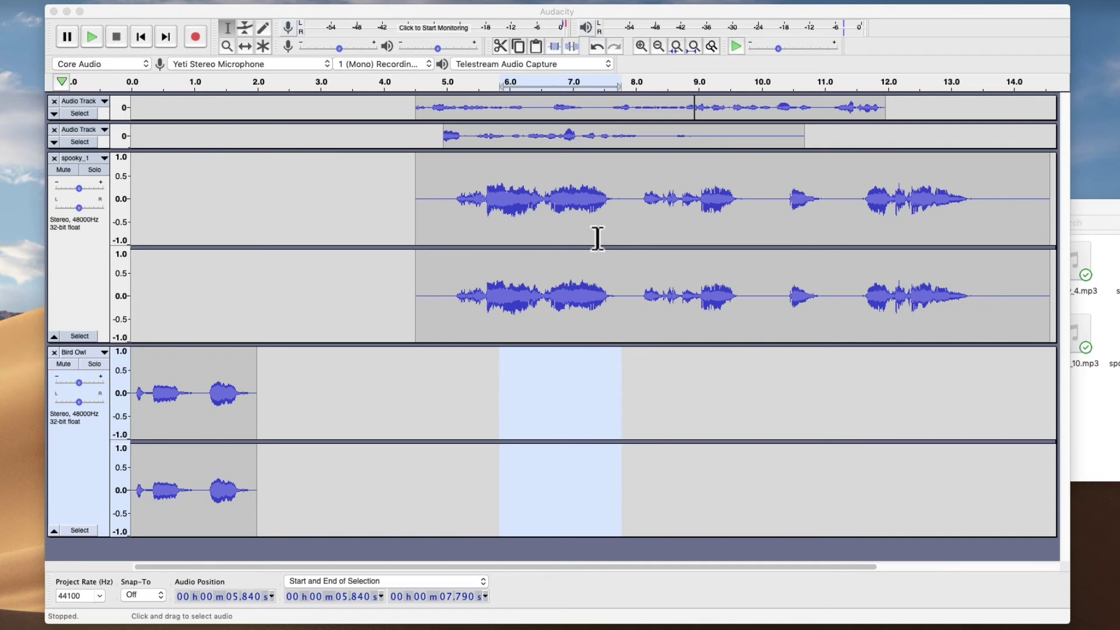
# Try selecting parts of the spooky_1 track, placing the cursor at 7.692 seconds and selecting from 4.323 to 5.145 seconds.
pyautogui.moveTo(462, 203); pyautogui.dragTo(606, 205)
pyautogui.click(615, 212)
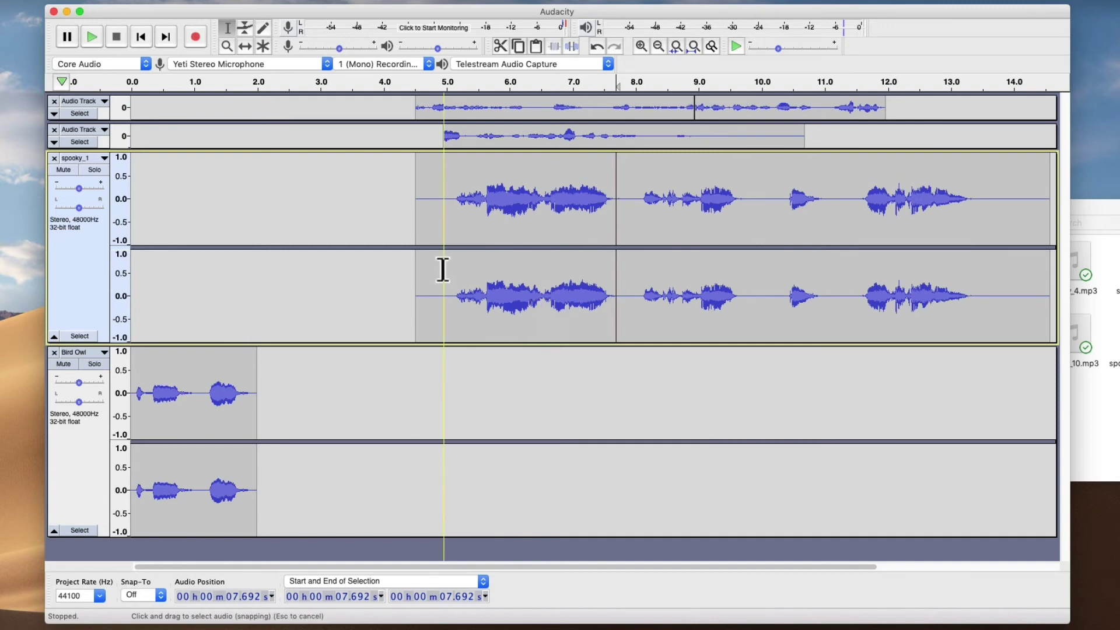
pyautogui.moveTo(456, 250); pyautogui.dragTo(405, 254)
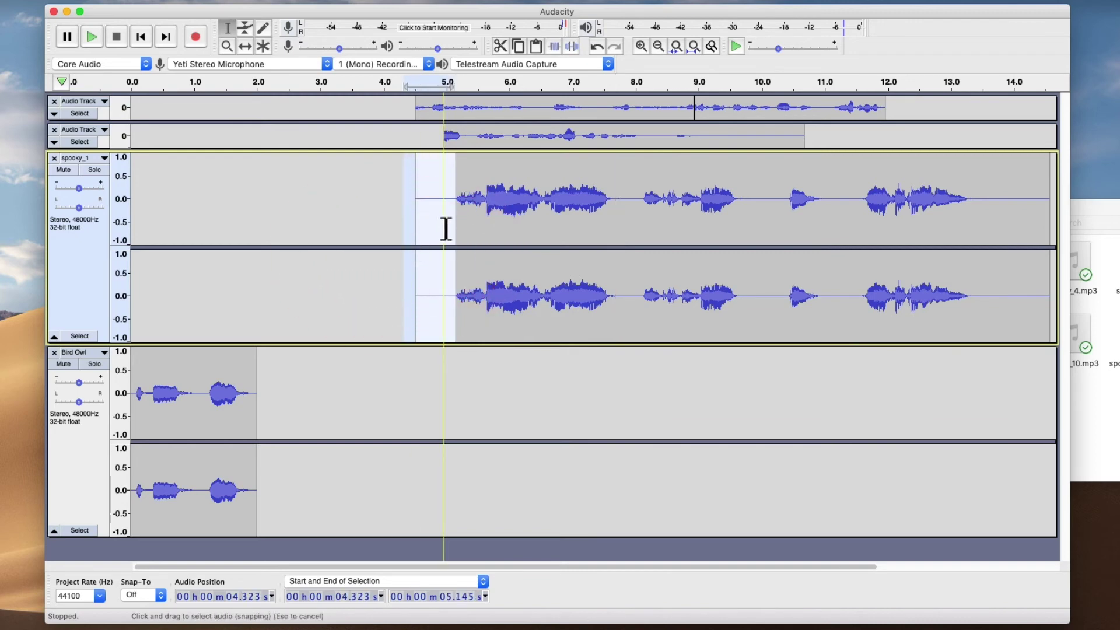
# Place the cursor at several points along the spooky_1 track, and select the silent gap from 7.743 to 8.061 seconds.
pyautogui.click(475, 221)
pyautogui.click(531, 219)
pyautogui.click(564, 219)
pyautogui.click(590, 218)
pyautogui.click(619, 217)
pyautogui.moveTo(619, 217); pyautogui.dragTo(638, 221)
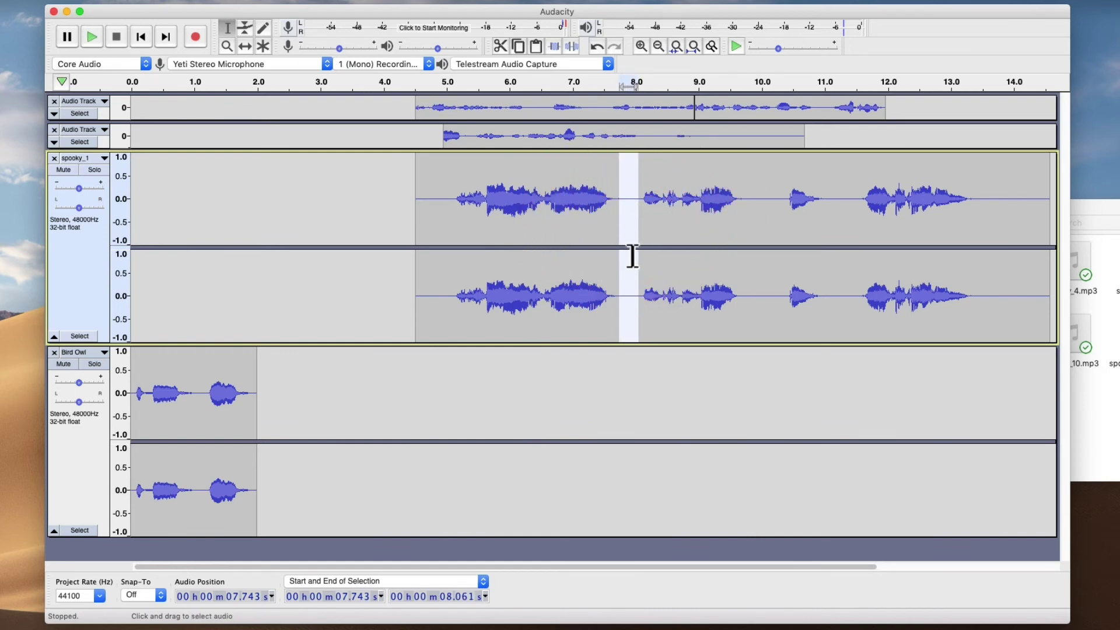
# Try deleting the selected silent gap from the spooky_1 track, and undo the deletion.
pyautogui.press('BackSpace')
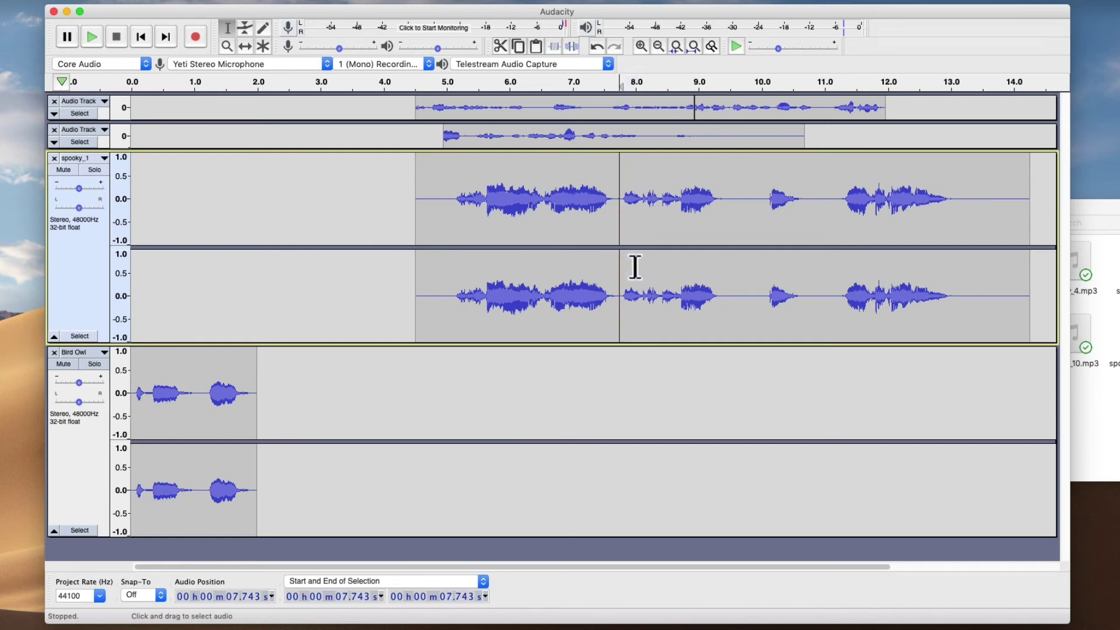
pyautogui.press('super+z')
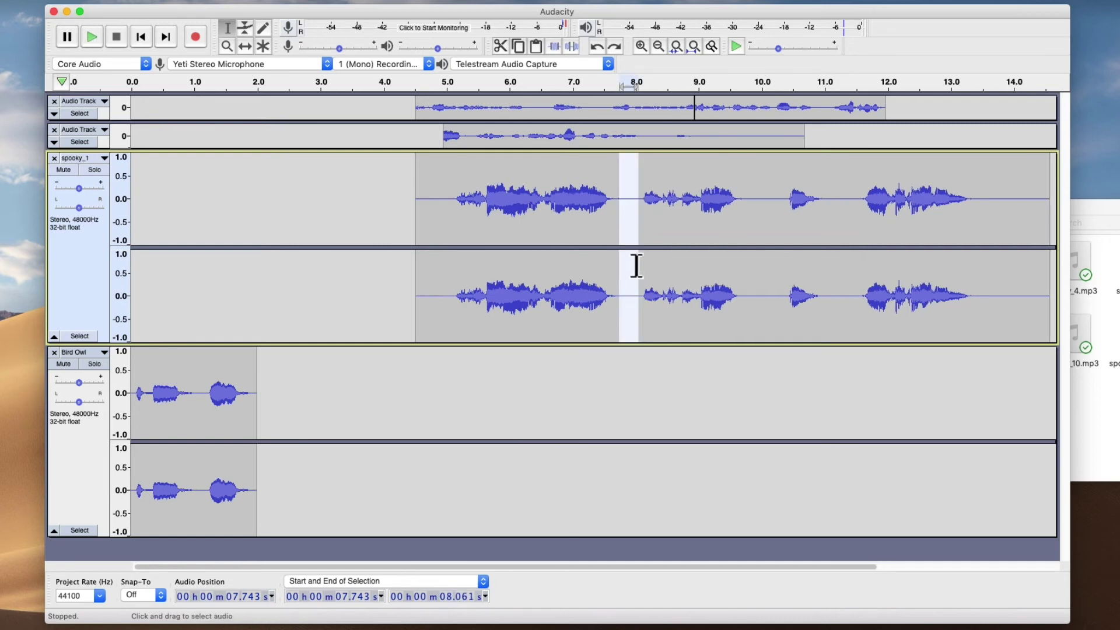
# Try selecting the spooky_1 audio from 5.094 to 7.620 seconds, and place the cursor at 7.887 seconds.
pyautogui.click(631, 333)
pyautogui.moveTo(453, 275); pyautogui.dragTo(610, 277)
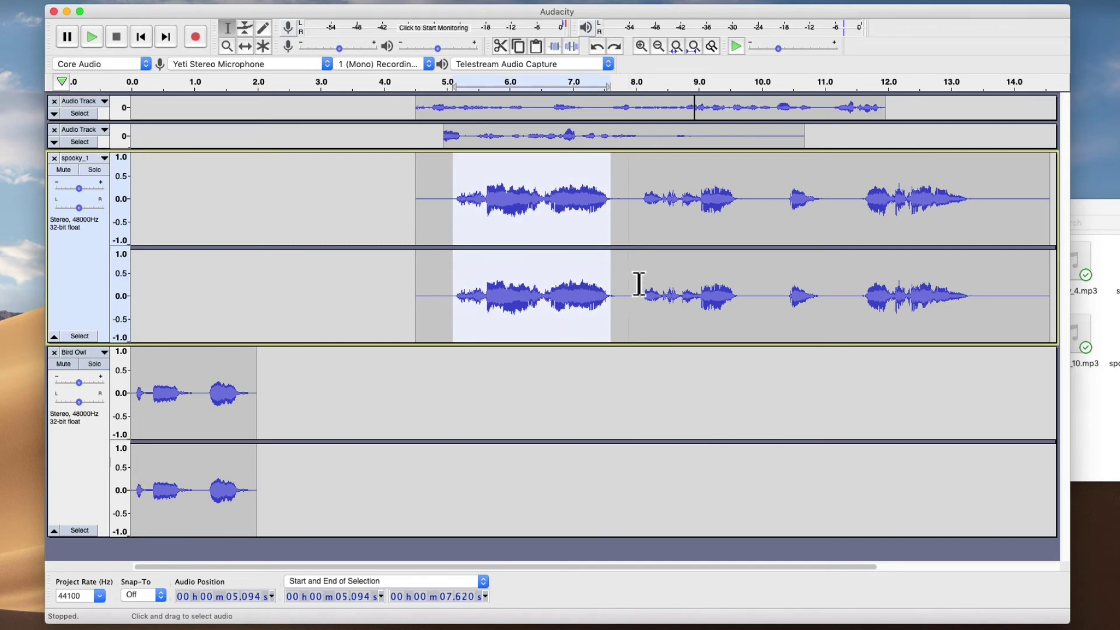
pyautogui.click(629, 289)
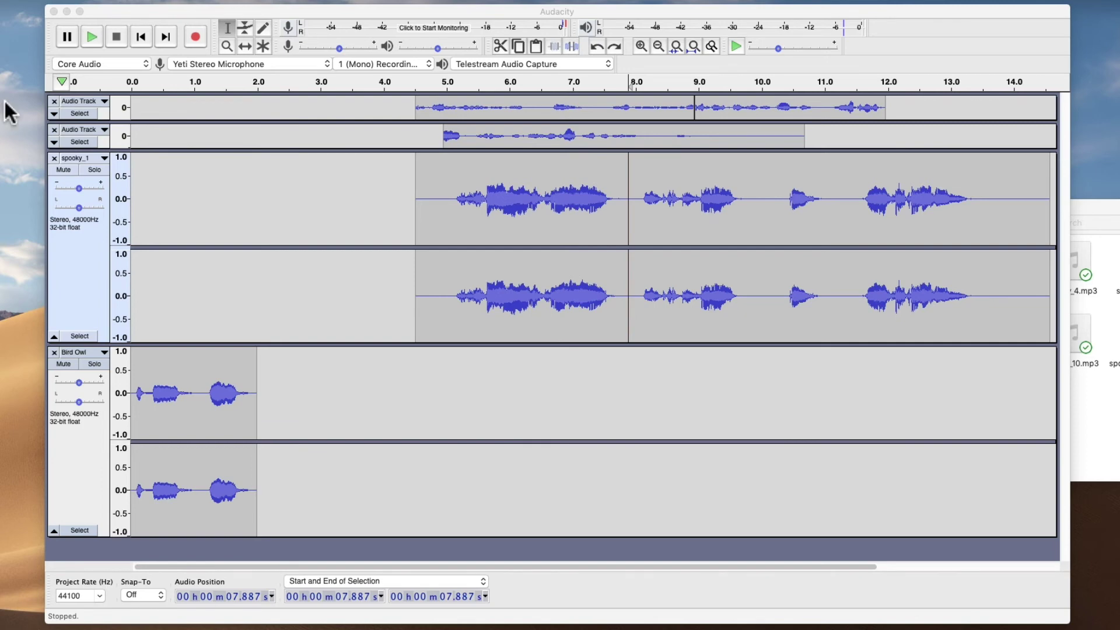
# Expand the collapsed second and first audio tracks, and collapse the first one again.
pyautogui.click(54, 141)
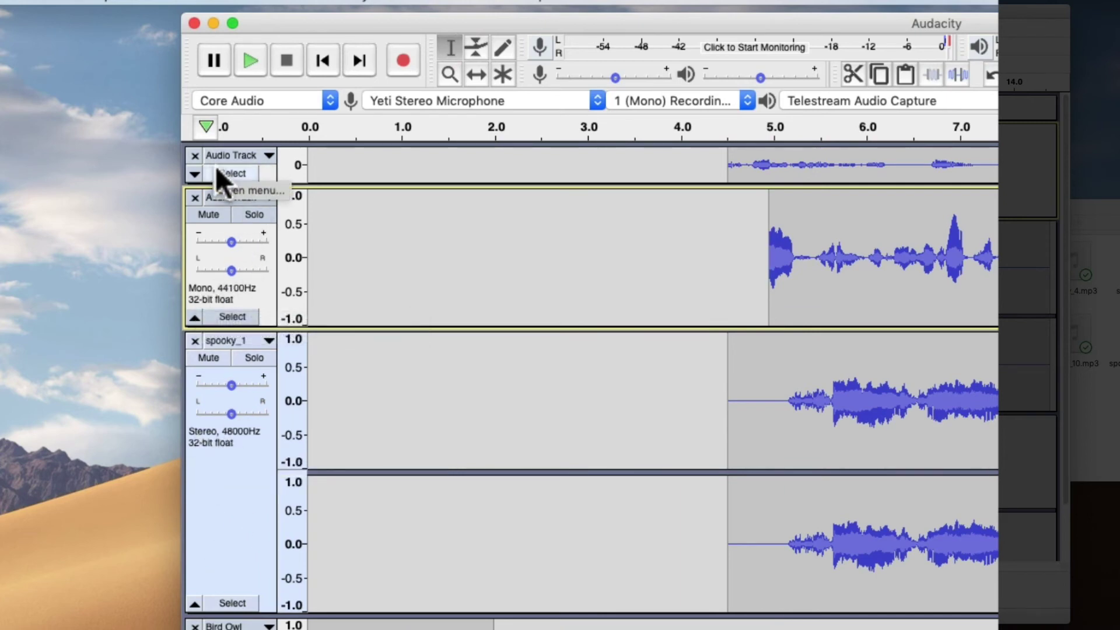
pyautogui.click(195, 174)
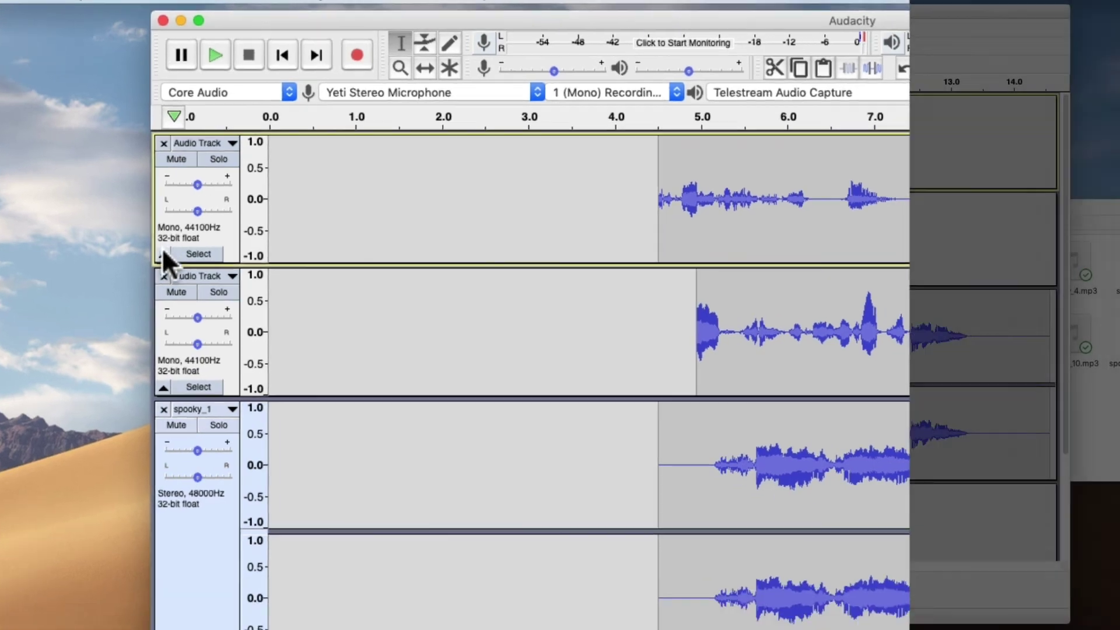
pyautogui.click(194, 274)
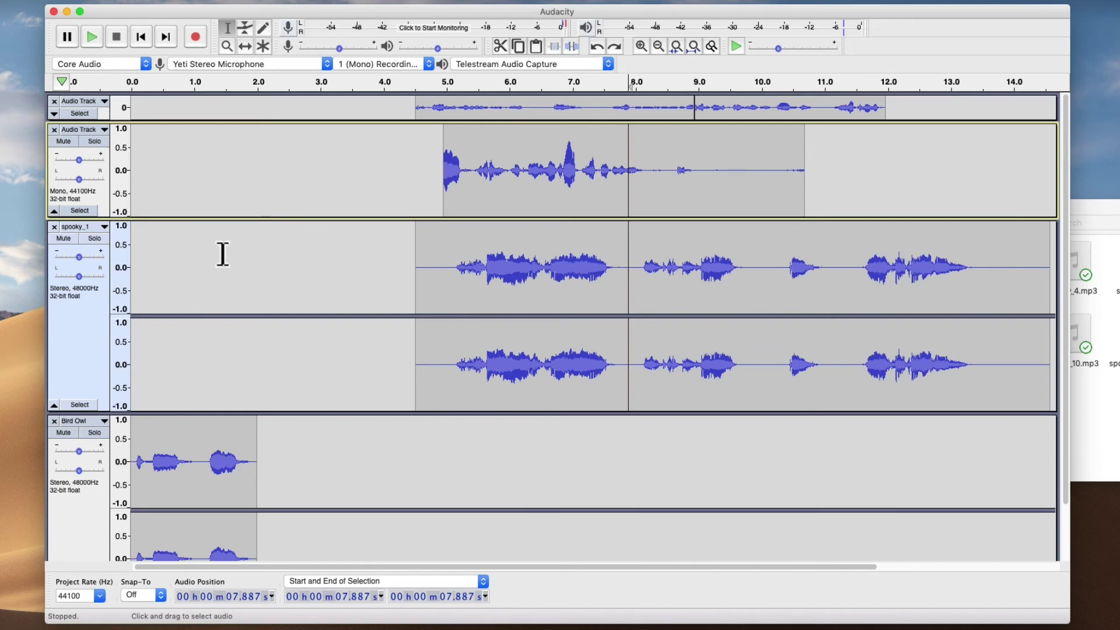
# Place the cursor at 5.700 seconds in the second audio track, and zoom the timeline in and back out.
pyautogui.click(479, 322)
pyautogui.click(490, 184)
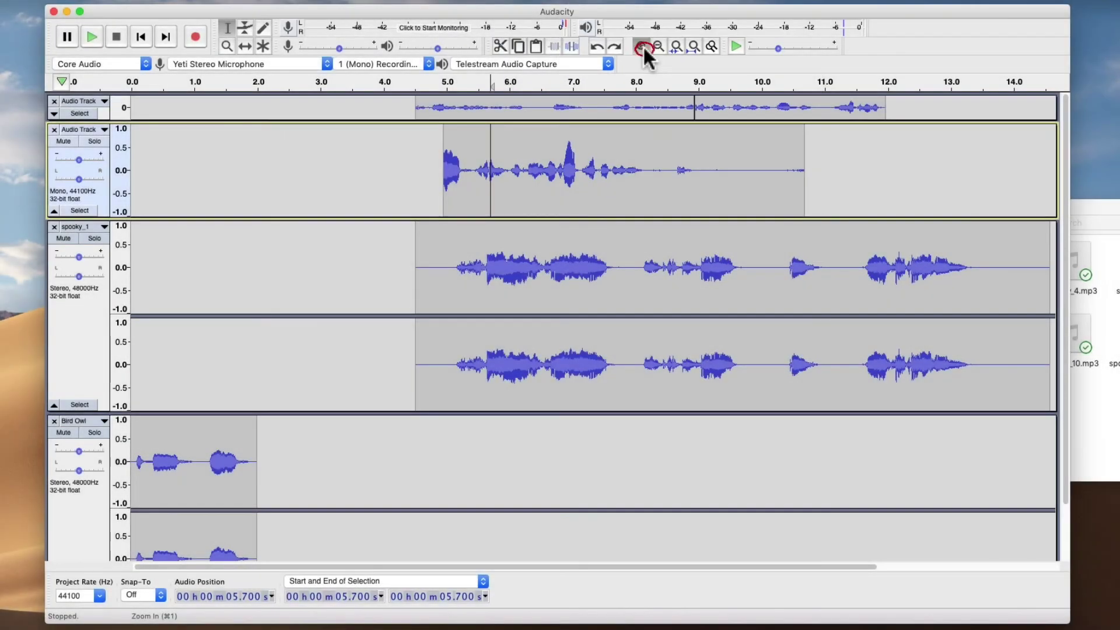
pyautogui.click(641, 46)
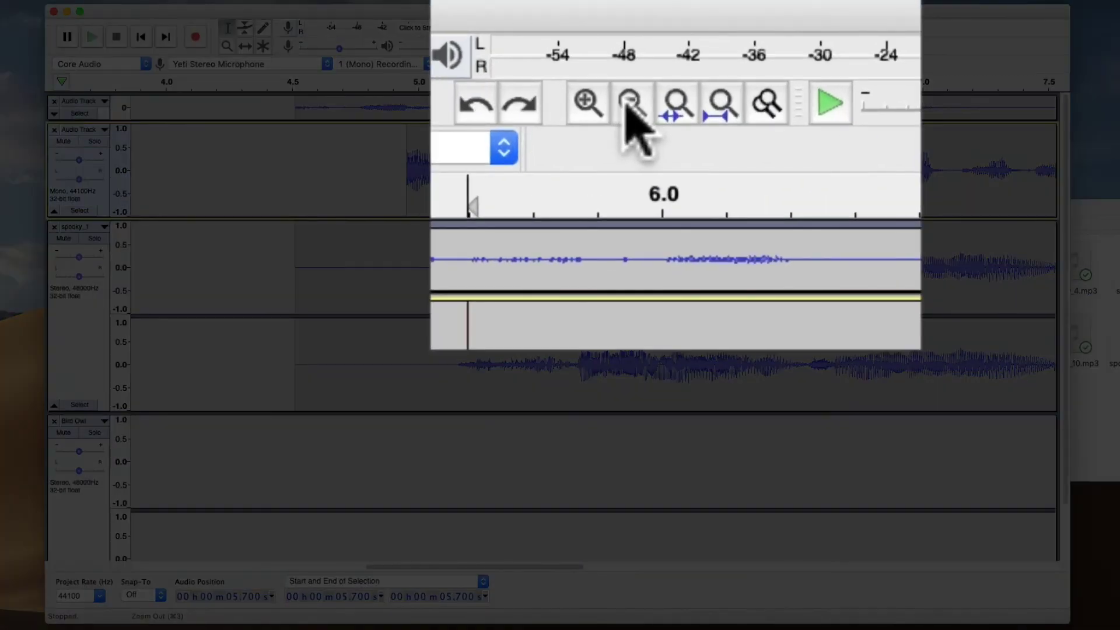
pyautogui.click(658, 46)
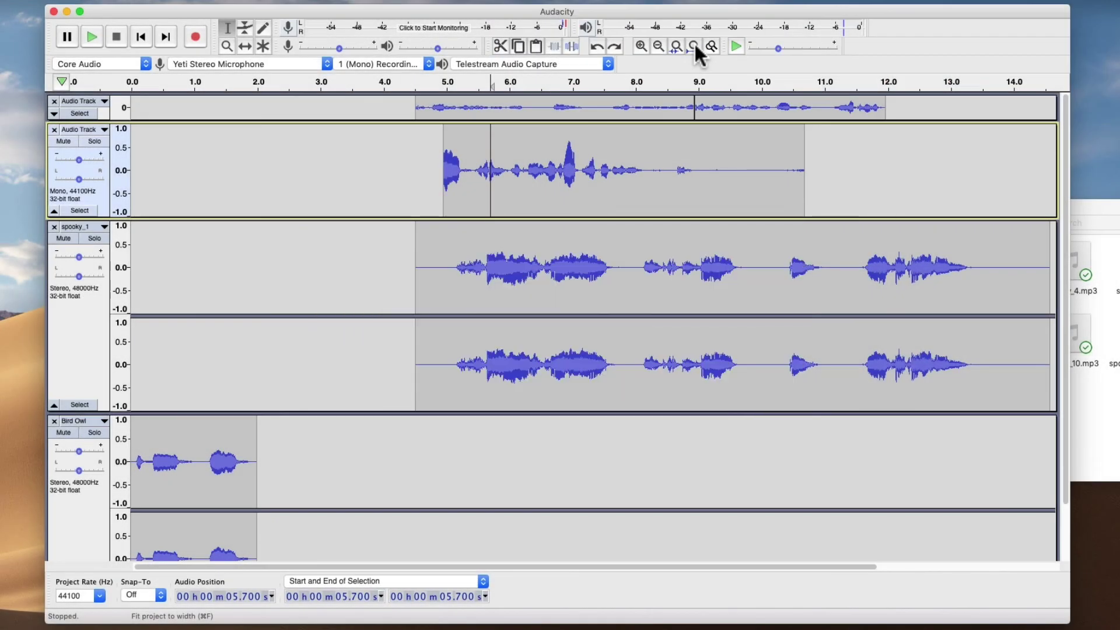
# Select 5.700 to 8.349 seconds of the second audio track and fit it to the width, and select 6.004 to 7.212 seconds of spooky_1.
pyautogui.moveTo(492, 175); pyautogui.dragTo(658, 185)
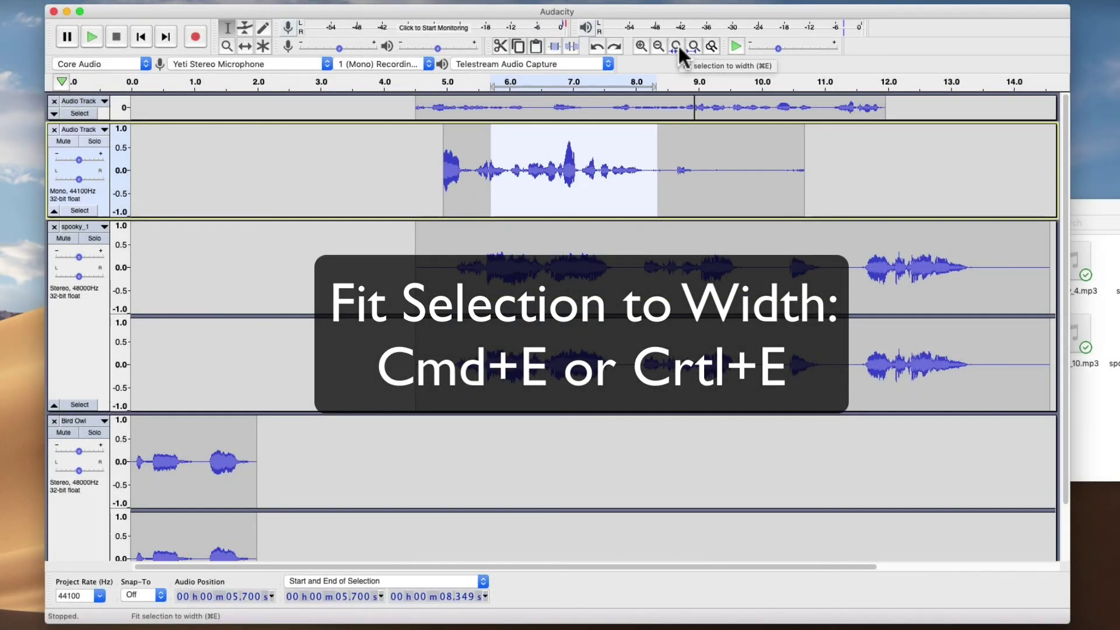
pyautogui.click(676, 47)
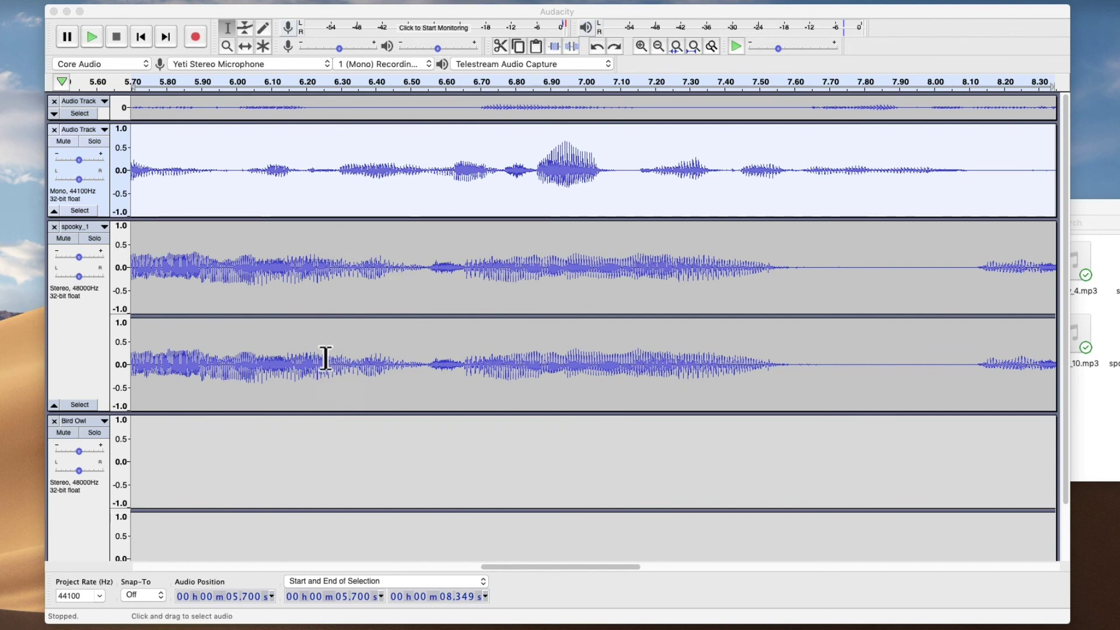
pyautogui.moveTo(237, 367); pyautogui.dragTo(658, 355)
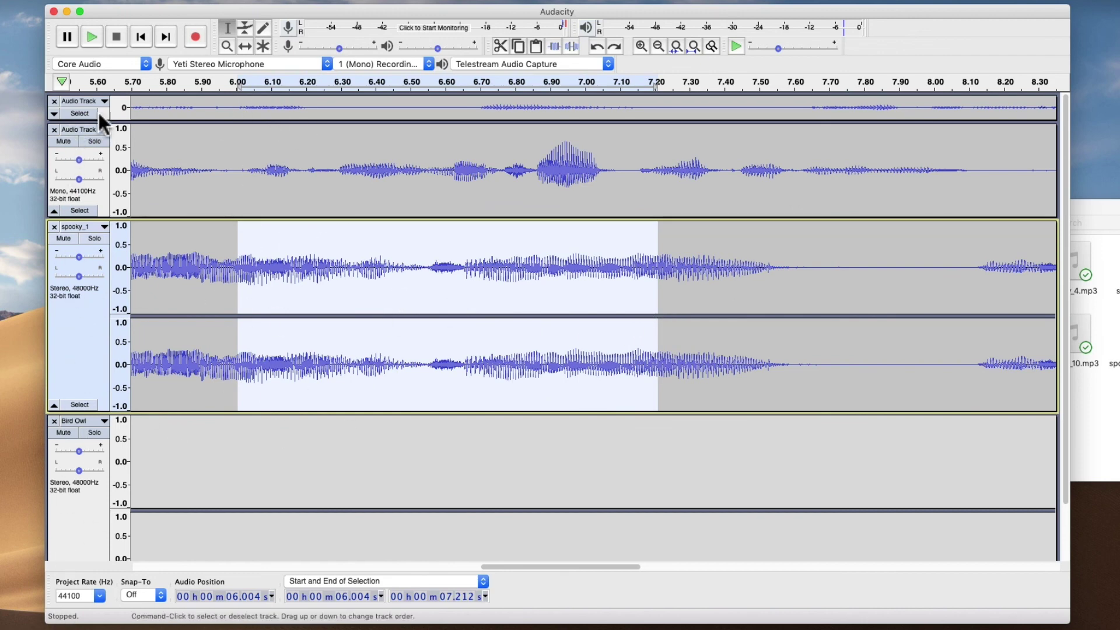
# Reduce the height of the spooky_1 track, and collapse both it and the second audio track.
pyautogui.scroll(-3, 107, 486)
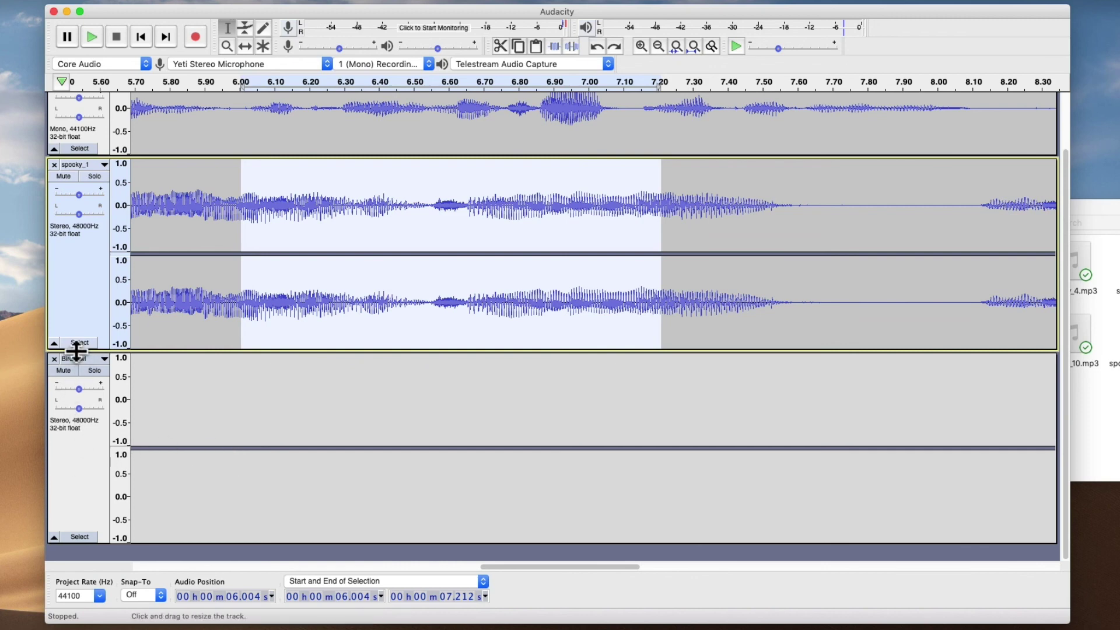
pyautogui.moveTo(77, 351); pyautogui.dragTo(92, 271)
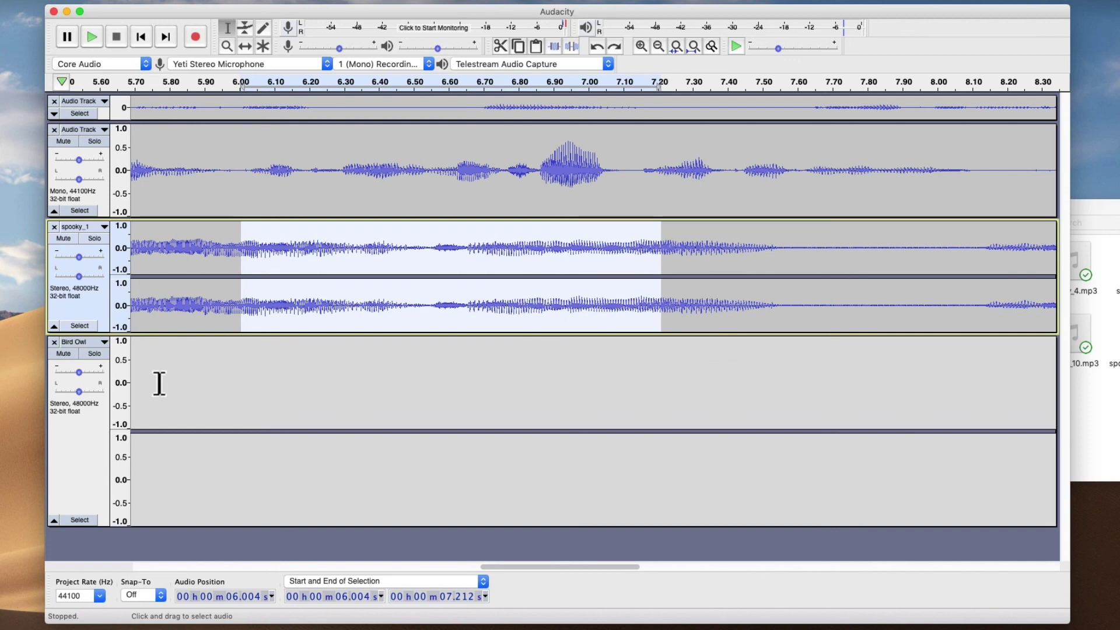
pyautogui.click(53, 210)
pyautogui.click(53, 257)
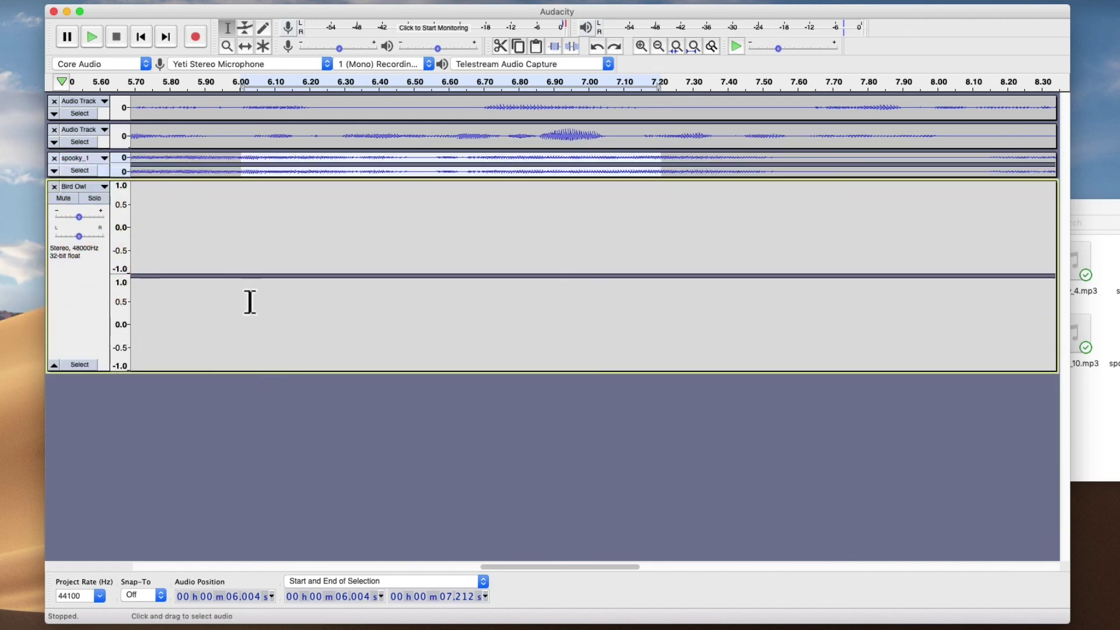
# Fit the tracks to the window height, and place the cursor at 6.089 seconds in the Bird Owl track.
pyautogui.click(230, 321)
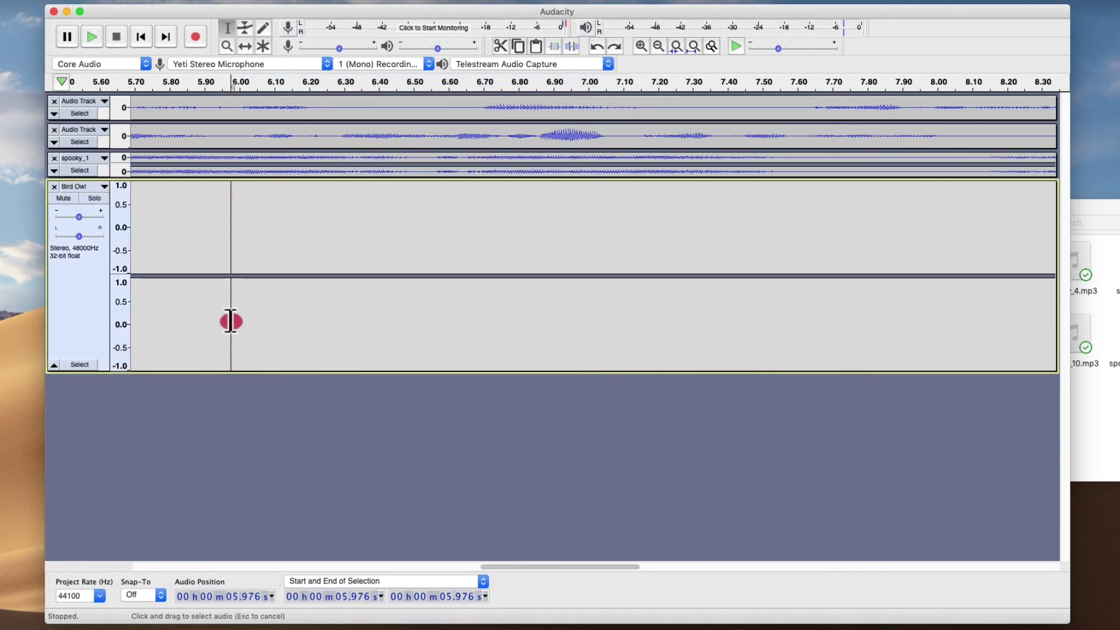
pyautogui.press('super+shift+f')
pyautogui.click(170, 250)
pyautogui.click(270, 292)
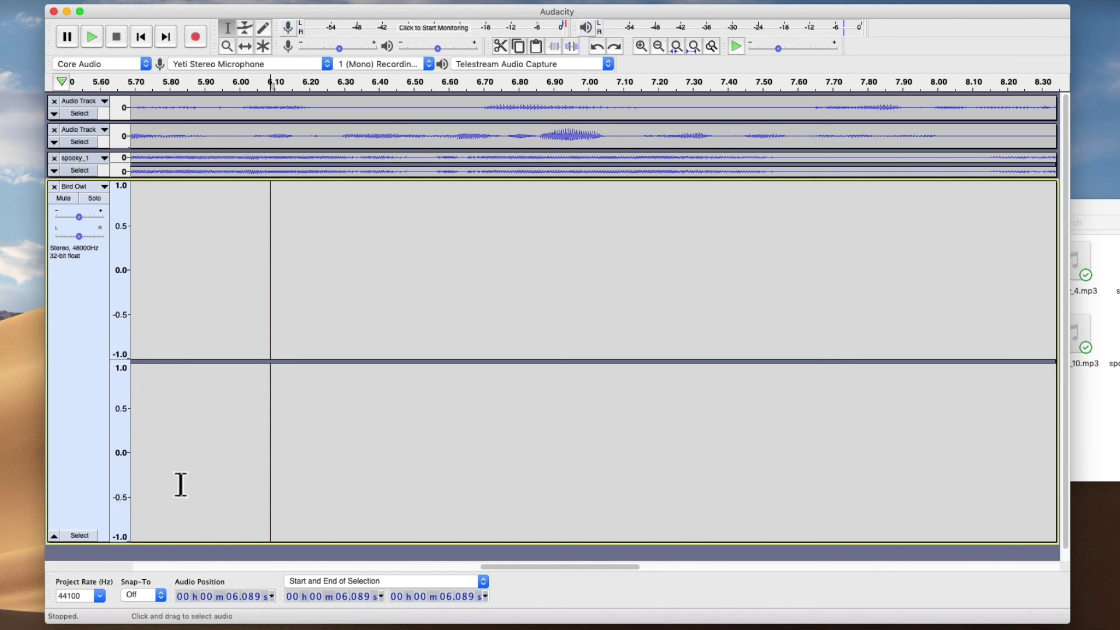
# Expand the collapsed spooky_1 track and the two audio tracks above it, and enlarge the height of the first track.
pyautogui.click(54, 171)
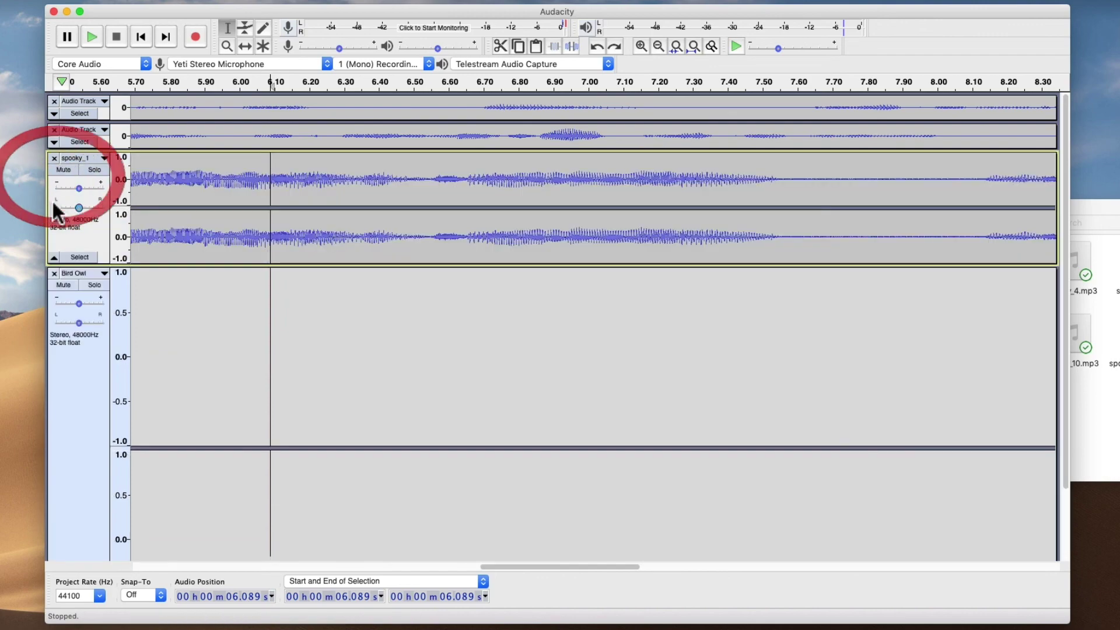
pyautogui.click(54, 141)
pyautogui.click(53, 114)
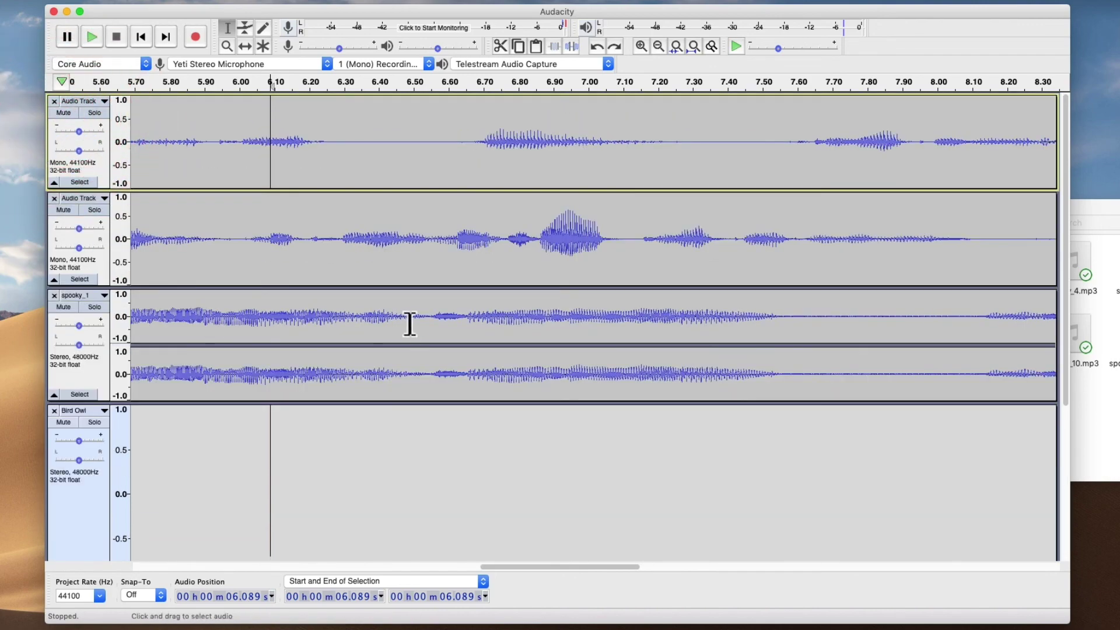
pyautogui.moveTo(75, 188); pyautogui.dragTo(82, 292)
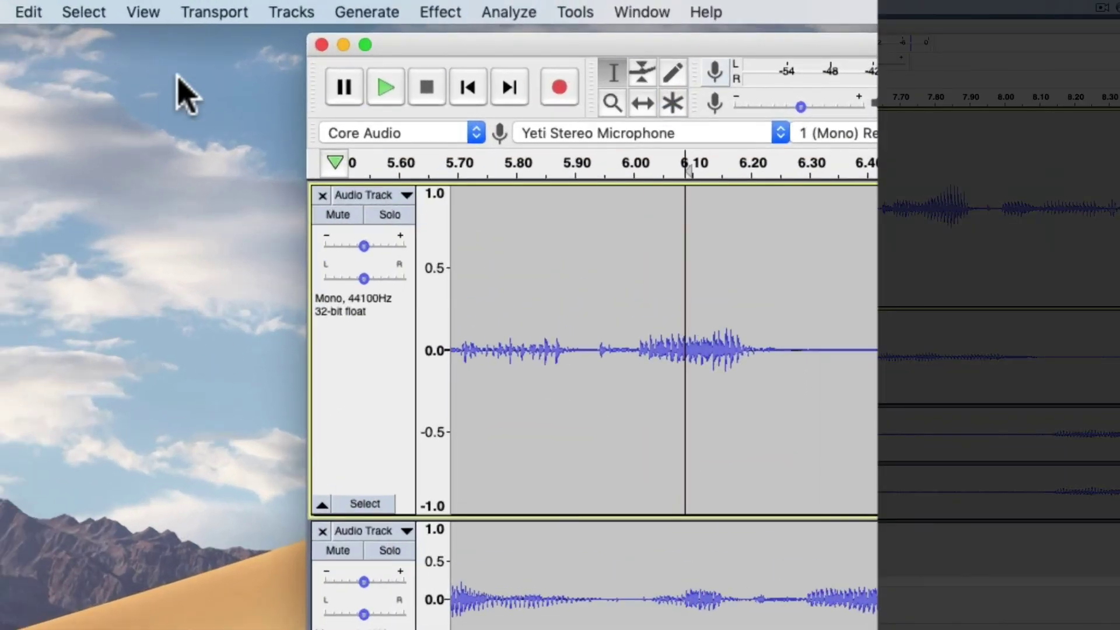
# Apply the Fit to Height track size so that all four tracks share the window height.
pyautogui.click(23, 7)
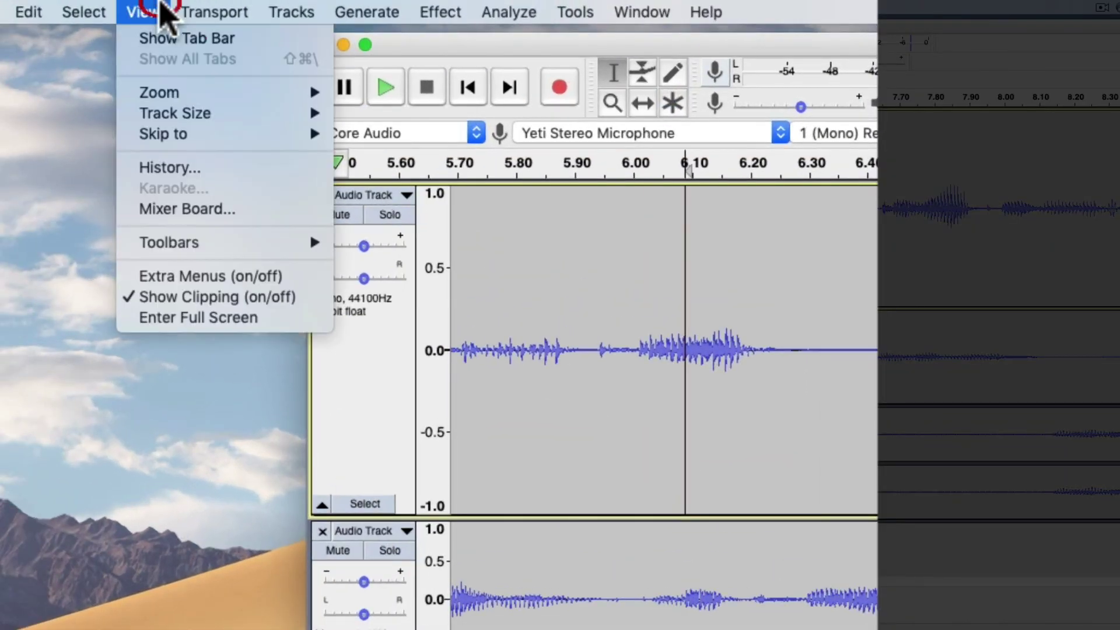
pyautogui.moveTo(150, 115)
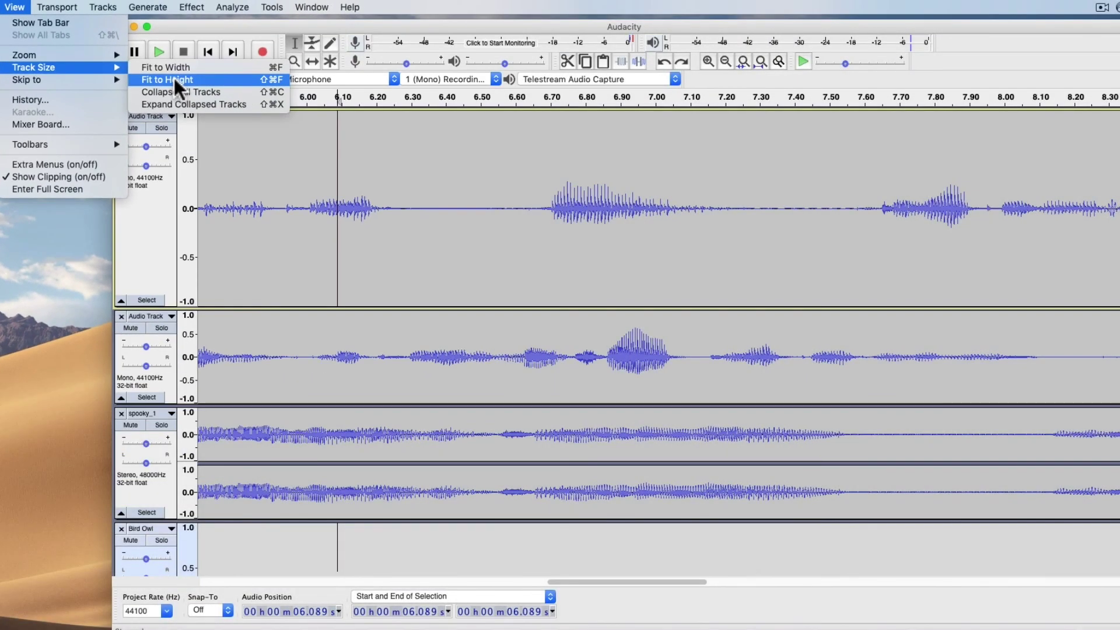
pyautogui.click(174, 80)
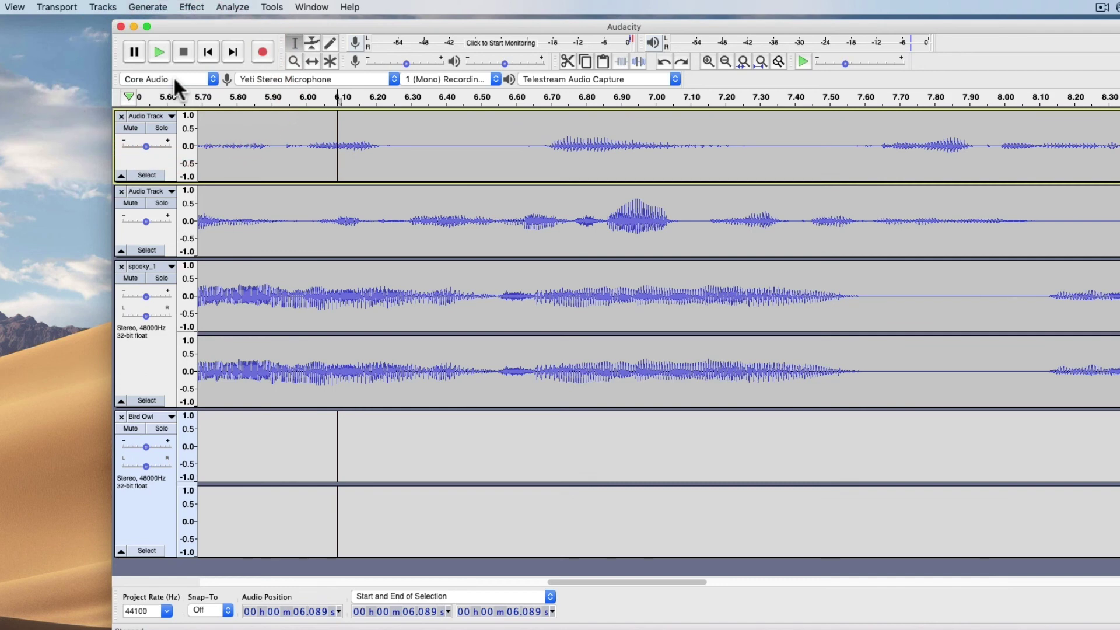